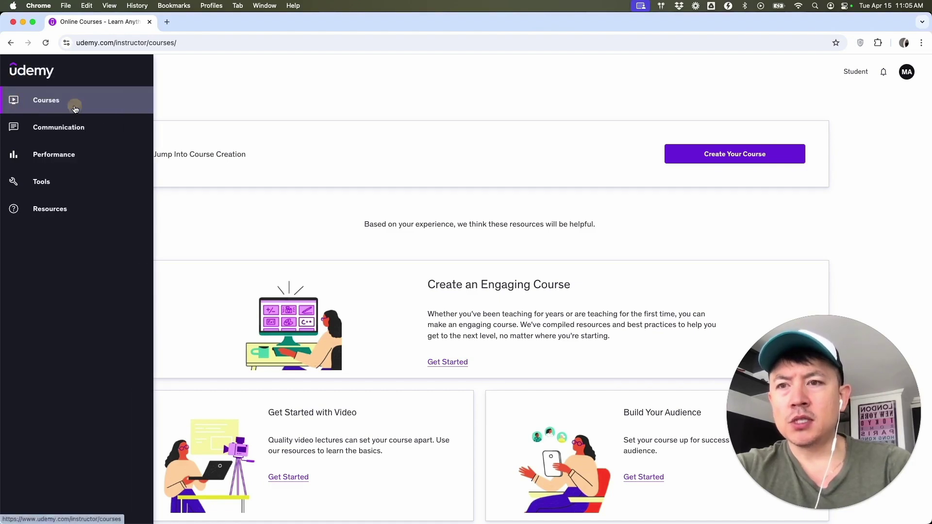
# Open the instructor Courses page from the left sidebar.
pyautogui.click(73, 108)
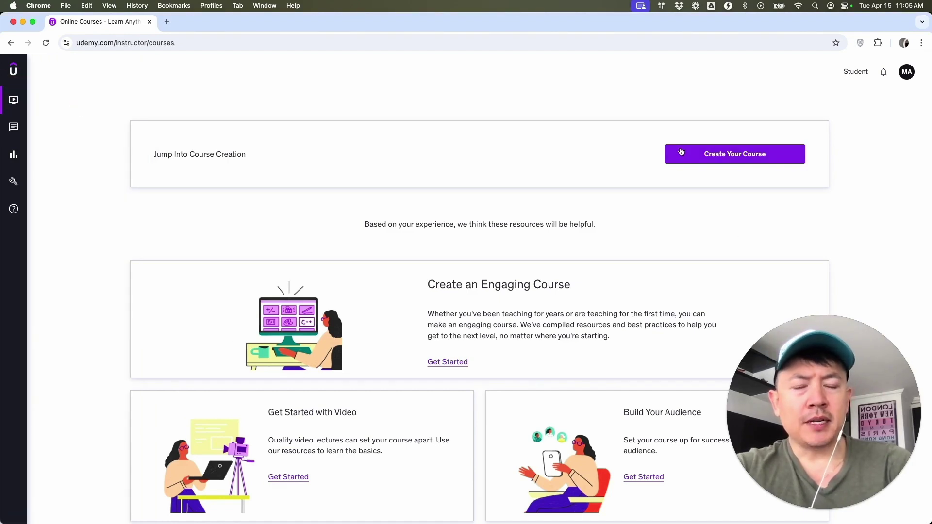
# Start a new video course titled 'International Cooking - The best recipes from the world'.
pyautogui.click(745, 154)
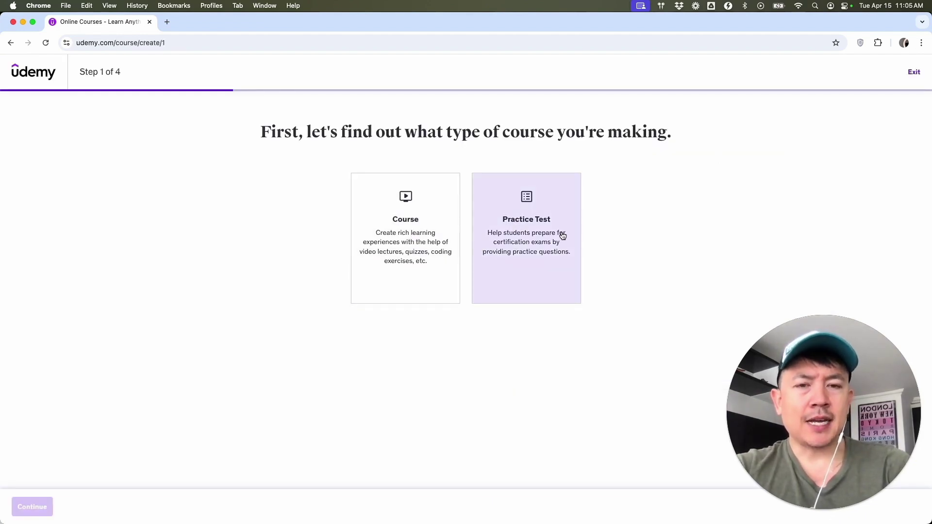
pyautogui.click(402, 246)
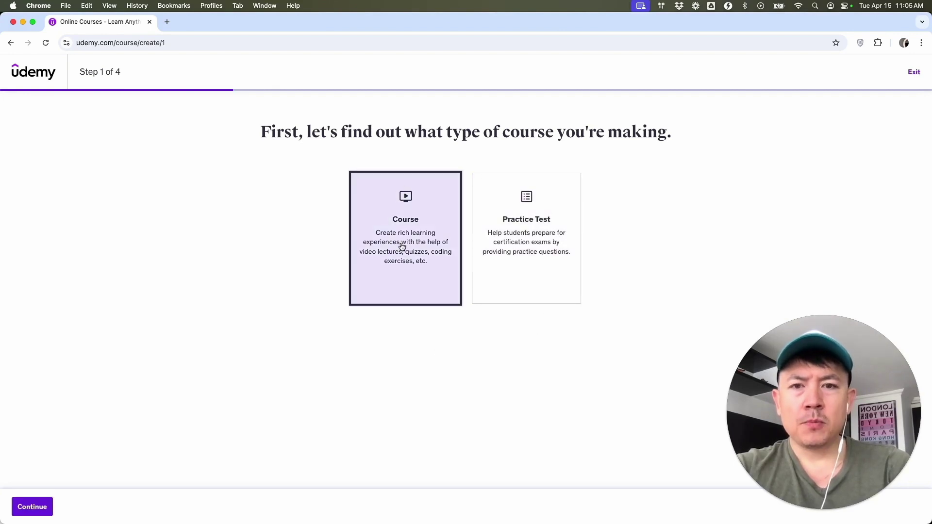
pyautogui.click(30, 510)
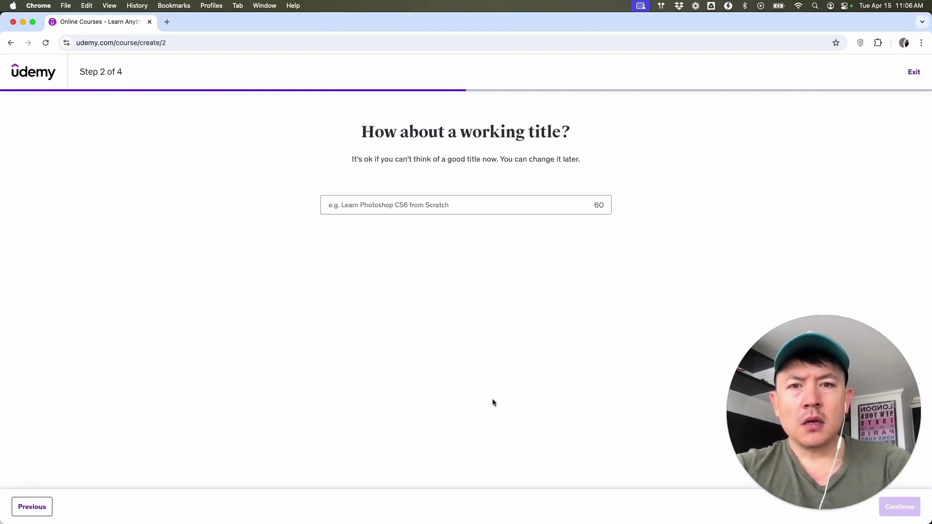
pyautogui.click(415, 208)
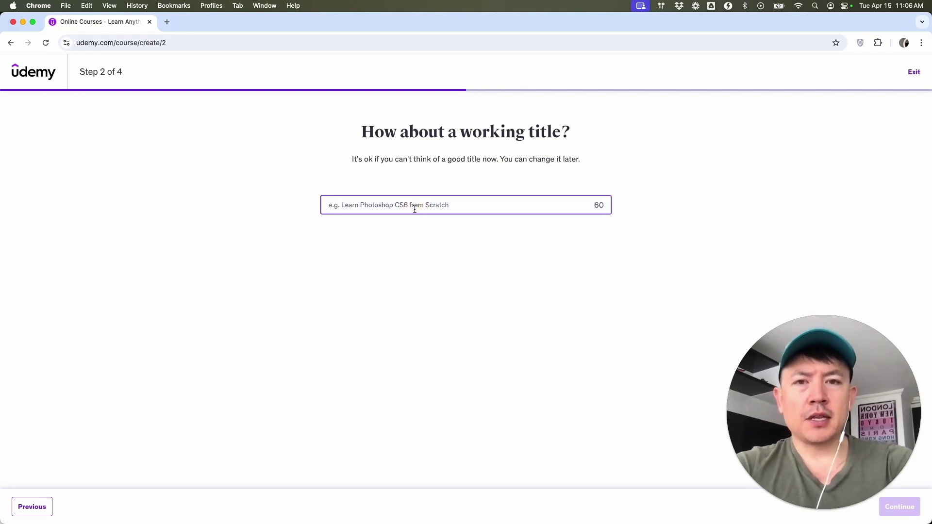
pyautogui.write('In')
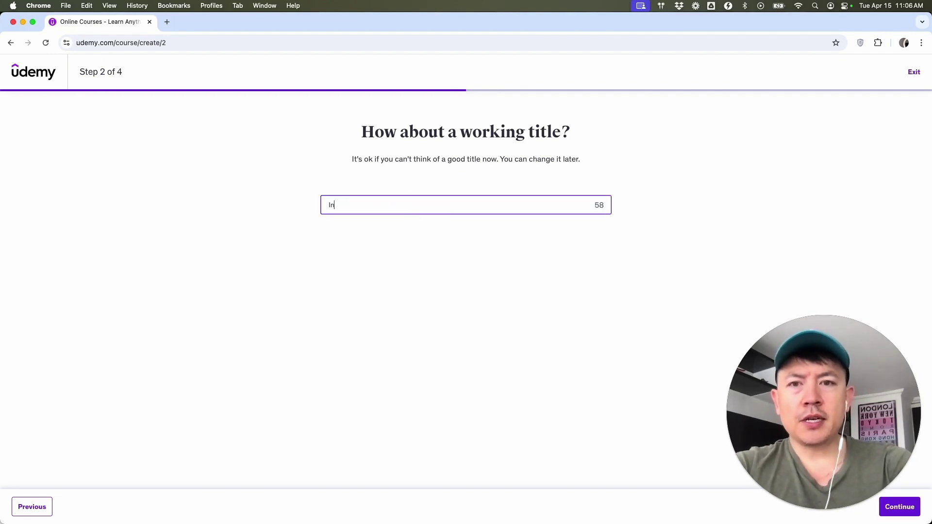
pyautogui.write('ternational Cooking - The best')
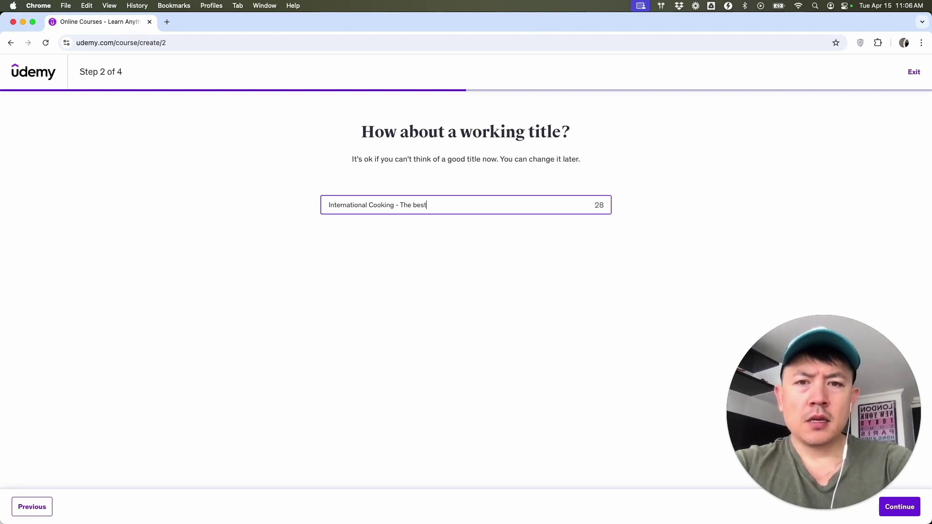
pyautogui.write(' recipes from around the')
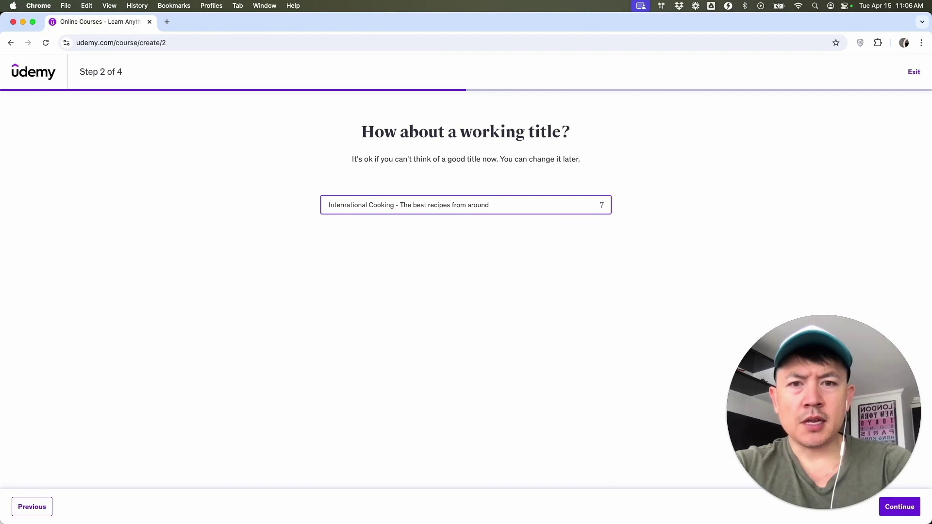
pyautogui.press('BackSpace')
pyautogui.write('the world')
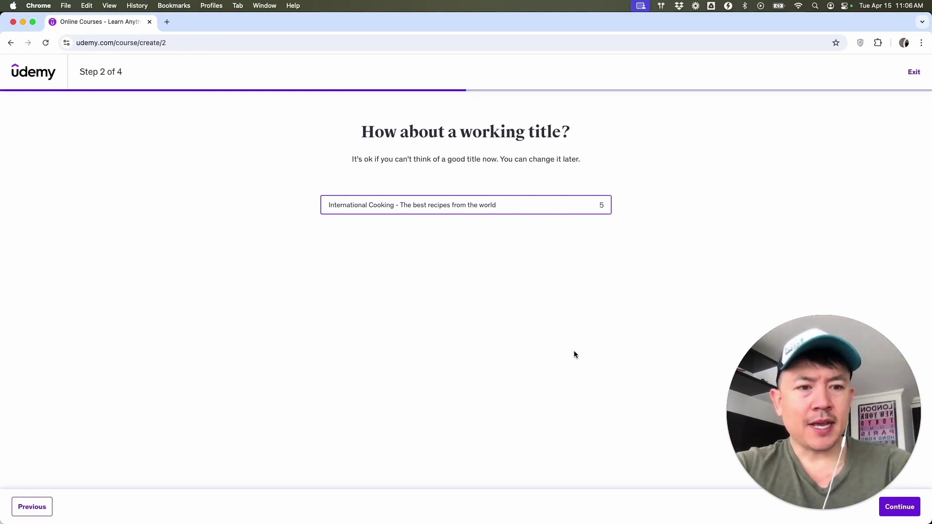
pyautogui.press('Return')
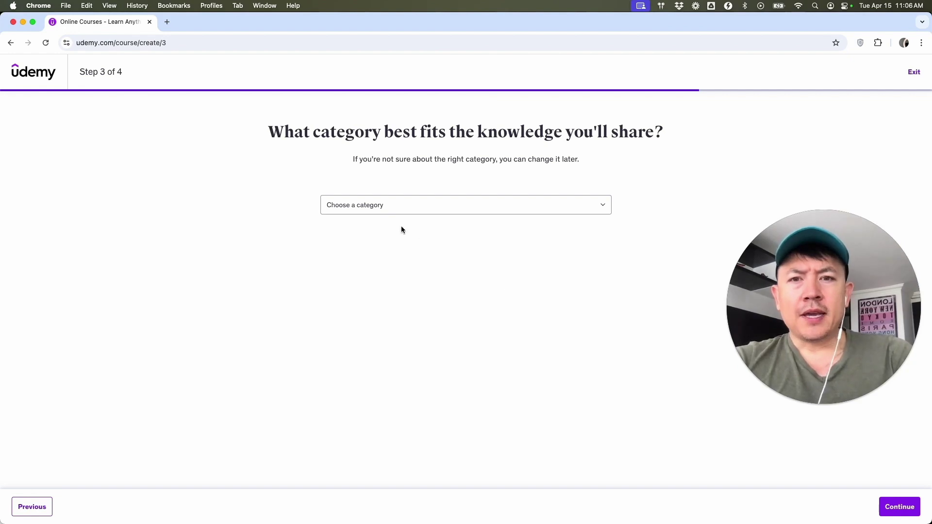
# Choose 'I don't know yet' as category and 0-2 hours weekly, then create the course.
pyautogui.click(372, 206)
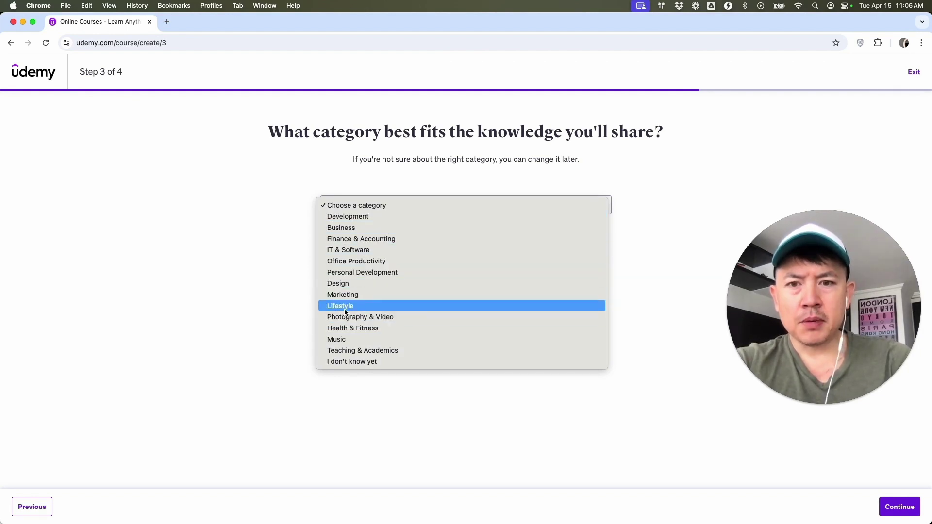
pyautogui.click(351, 362)
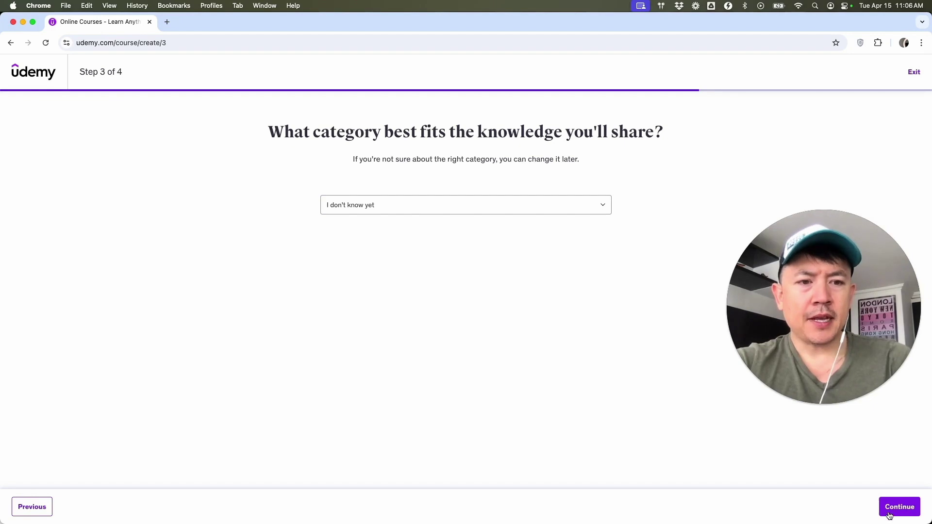
pyautogui.click(899, 506)
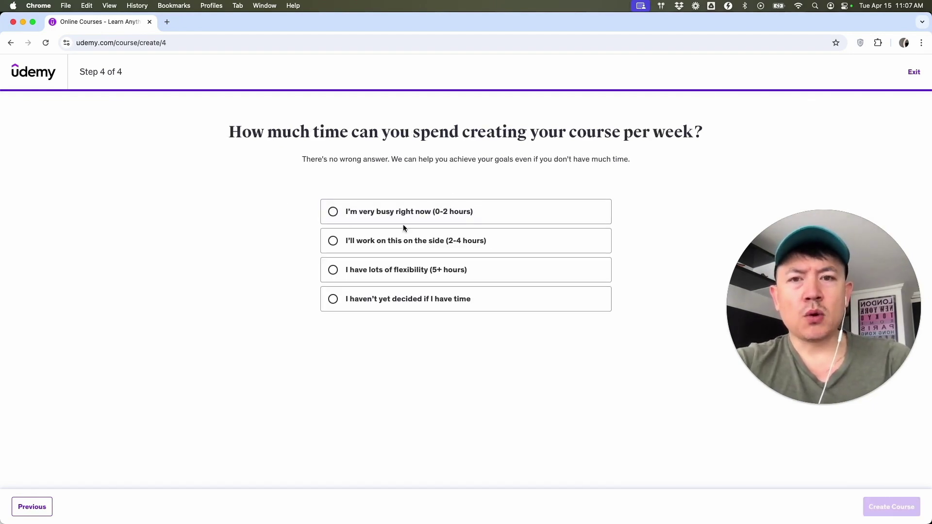
pyautogui.click(335, 212)
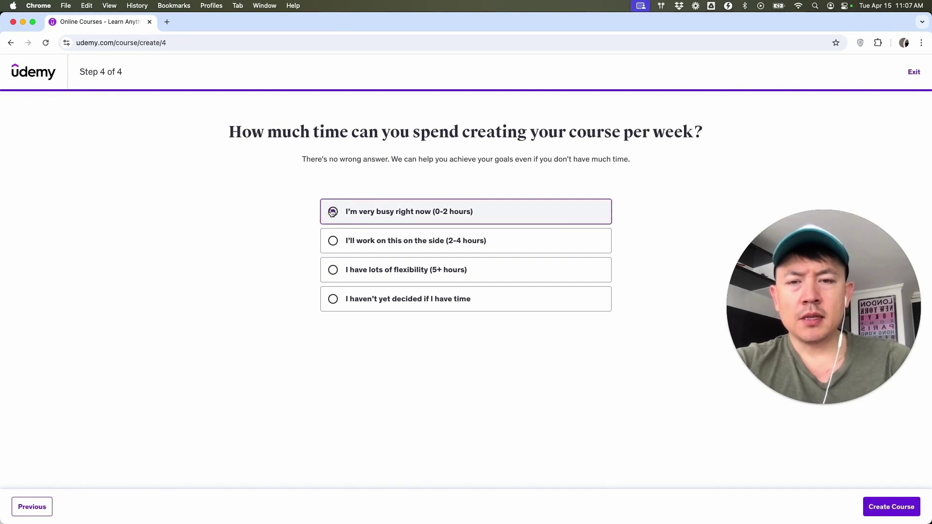
pyautogui.click(876, 506)
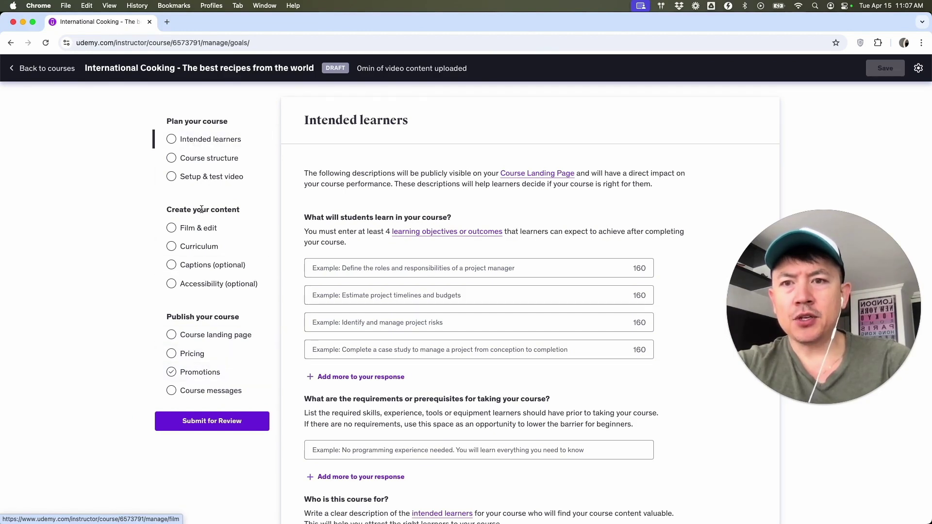
# Enter the four recipe learning objectives and the requirement 'Have a desire to eat great food'.
pyautogui.scroll(-5, 495, 212)
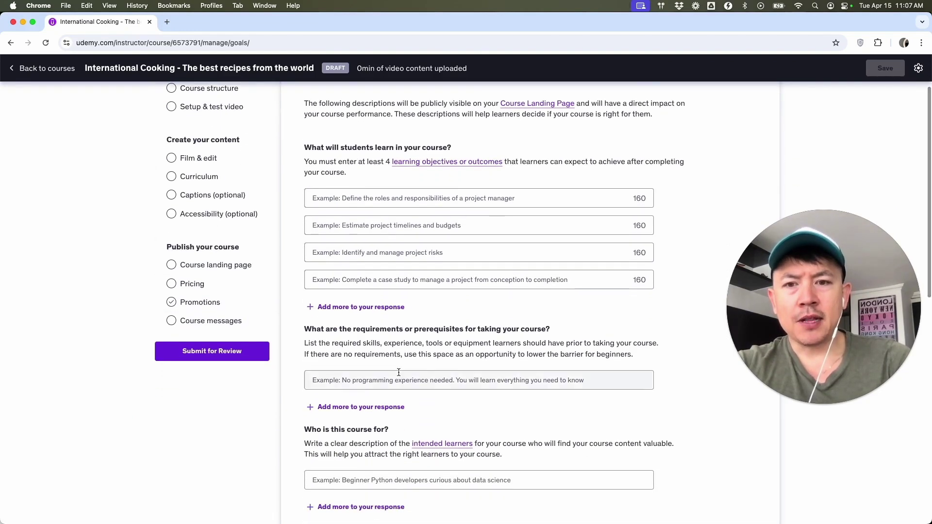
pyautogui.scroll(5, 398, 373)
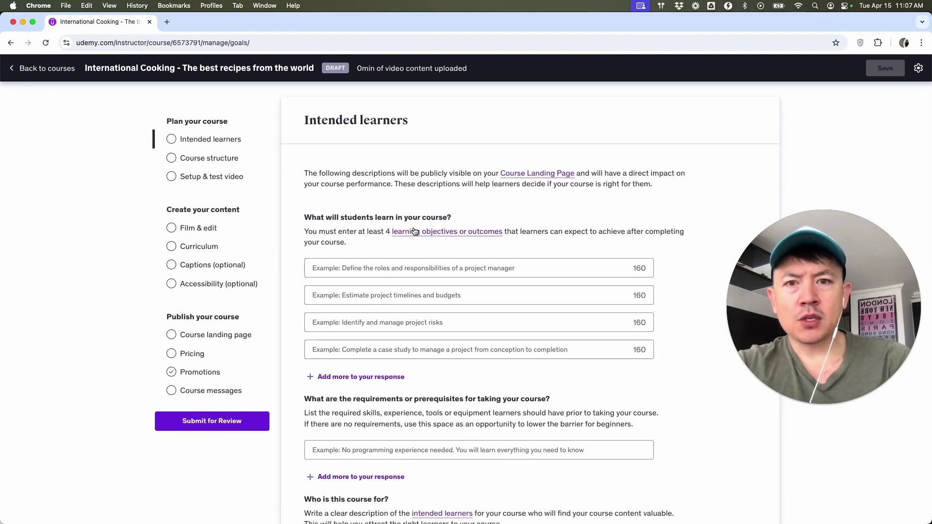
pyautogui.click(402, 268)
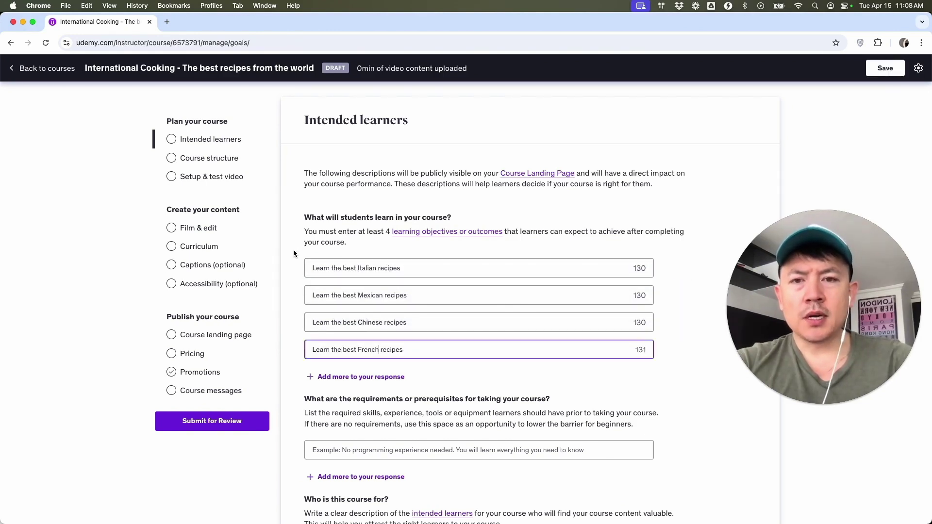
pyautogui.scroll(-1, 304, 293)
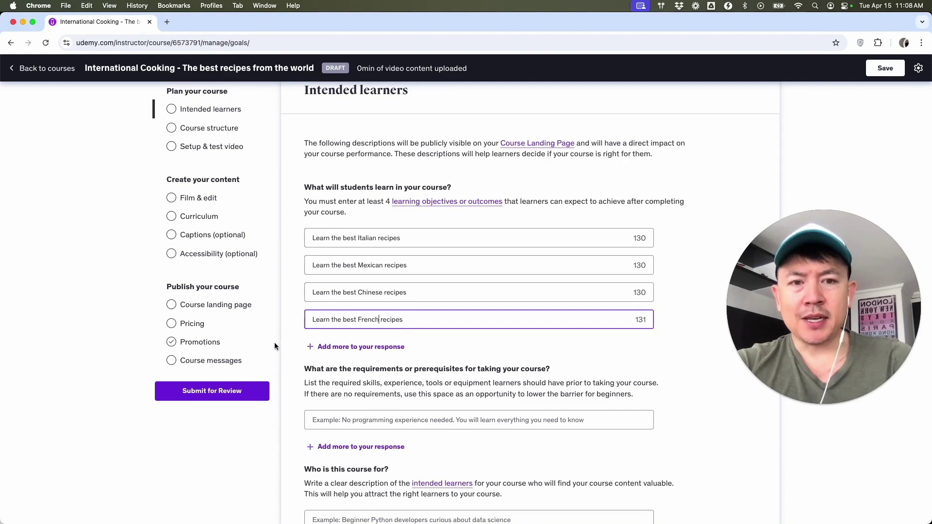
pyautogui.scroll(-3, 423, 355)
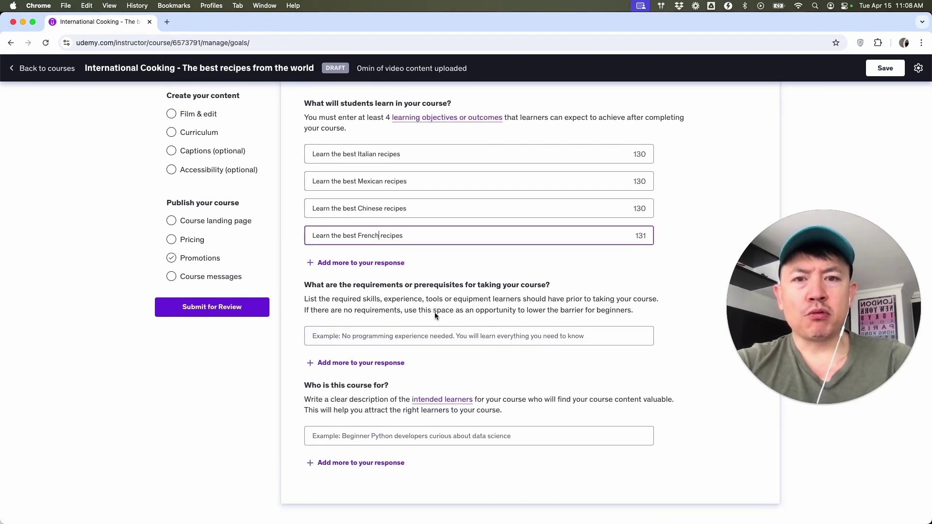
pyautogui.click(413, 337)
pyautogui.write('Have a')
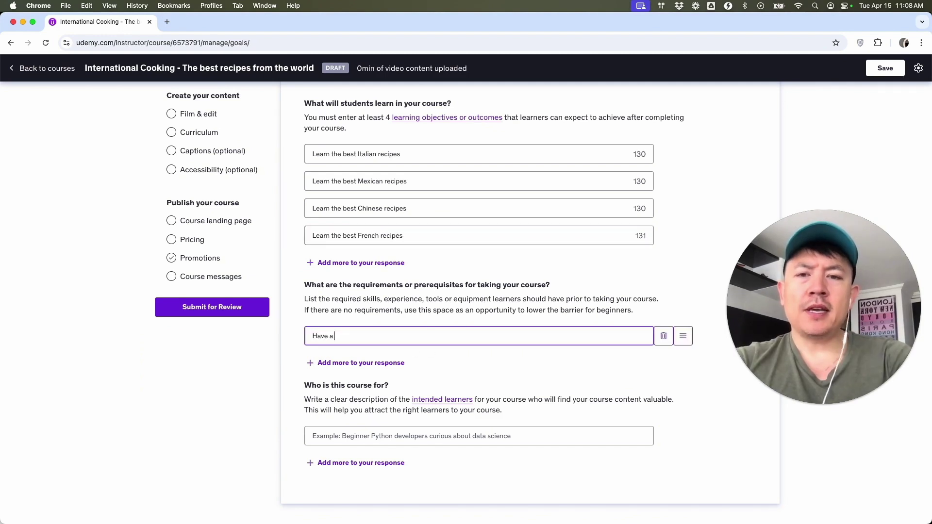
pyautogui.write(' desire to eat great food')
pyautogui.click(445, 373)
# Describe the target learner as 'Everyday home chef, that wasns to learn new recipes' and save.
pyautogui.scroll(-2, 444, 373)
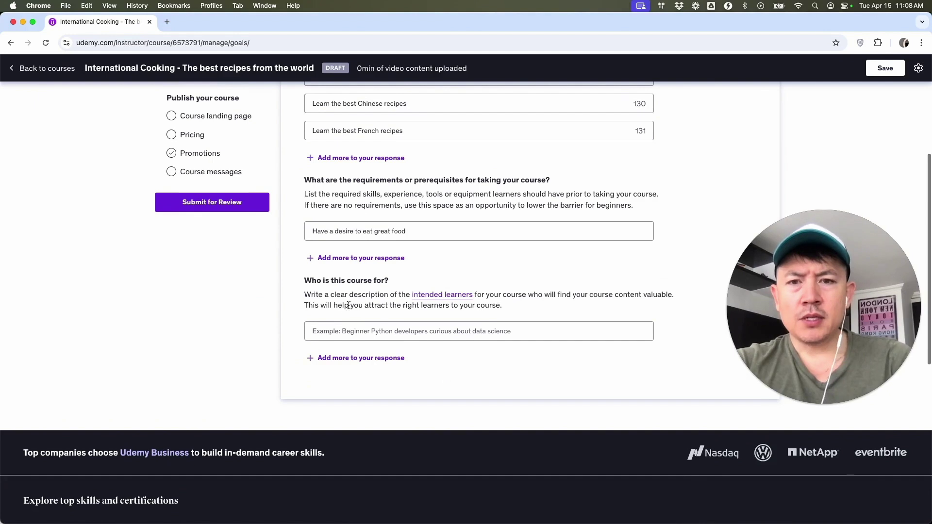
pyautogui.click(349, 331)
pyautogui.write('Everyday home')
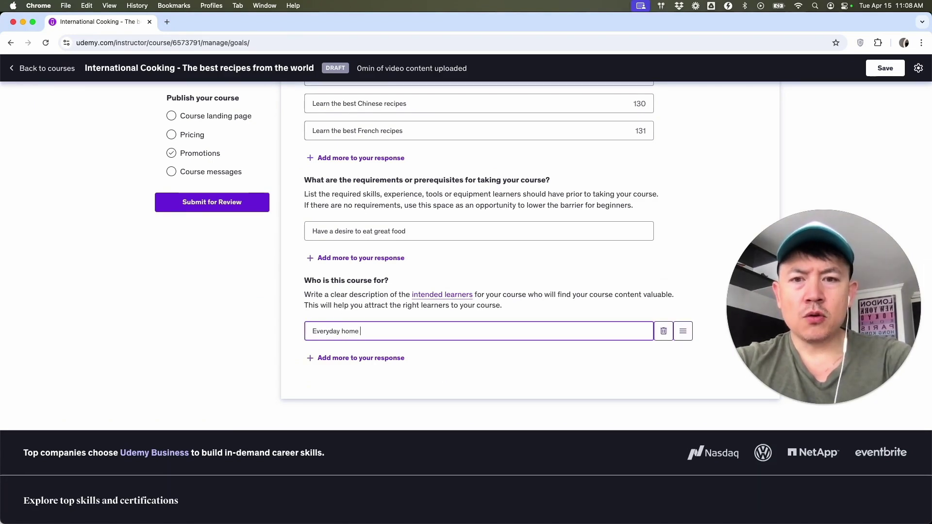
pyautogui.write(' chef, that wasn')
pyautogui.write('s to learn new recipes')
pyautogui.scroll(5, 461, 318)
pyautogui.scroll(-4, 462, 317)
pyautogui.scroll(4, 462, 318)
pyautogui.click(885, 68)
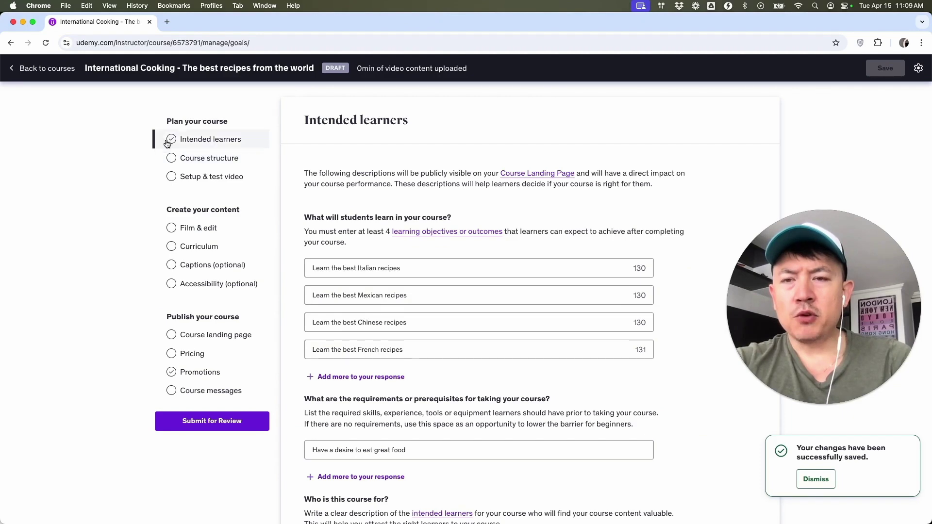
# Read through the Course structure and Setup & test video guidance pages.
pyautogui.click(209, 159)
pyautogui.scroll(-3, 440, 308)
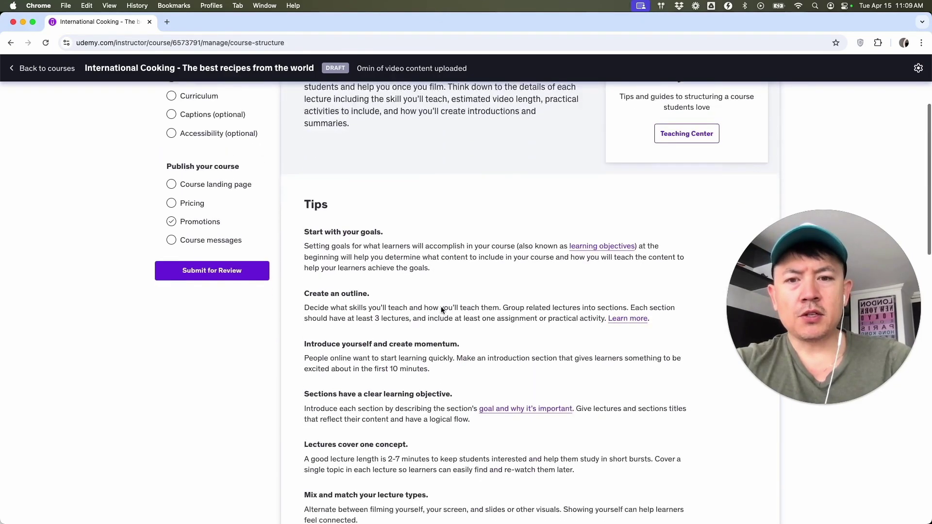
pyautogui.scroll(5, 441, 309)
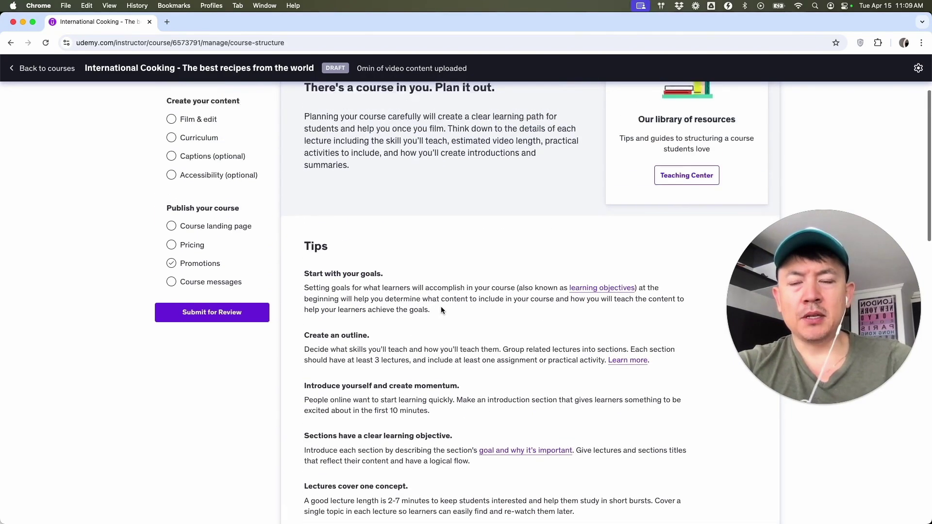
pyautogui.scroll(-2, 441, 308)
pyautogui.scroll(2, 441, 307)
pyautogui.click(220, 178)
pyautogui.scroll(-1, 501, 400)
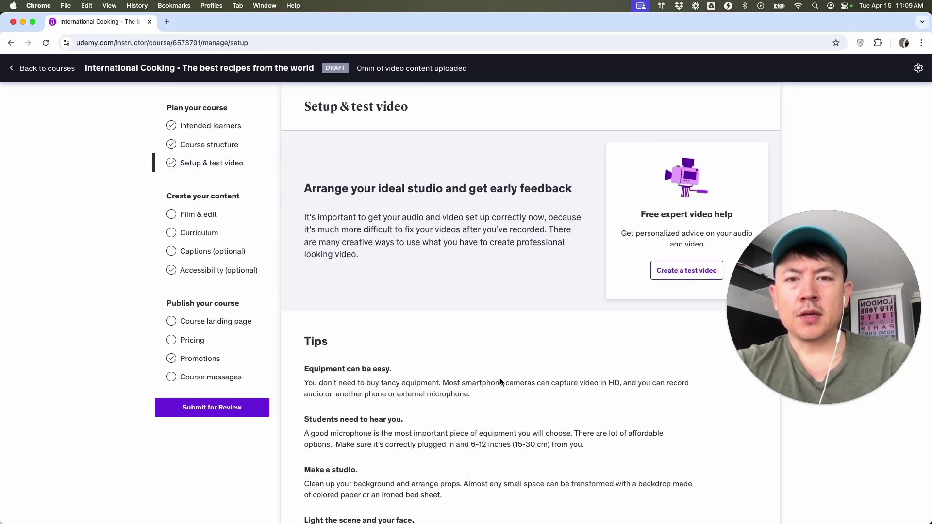
pyautogui.scroll(-10, 504, 332)
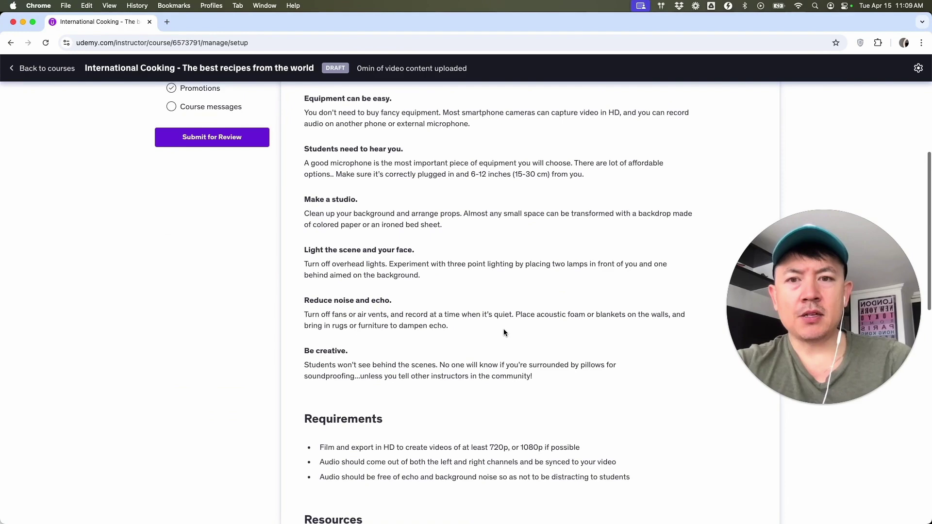
pyautogui.scroll(10, 503, 328)
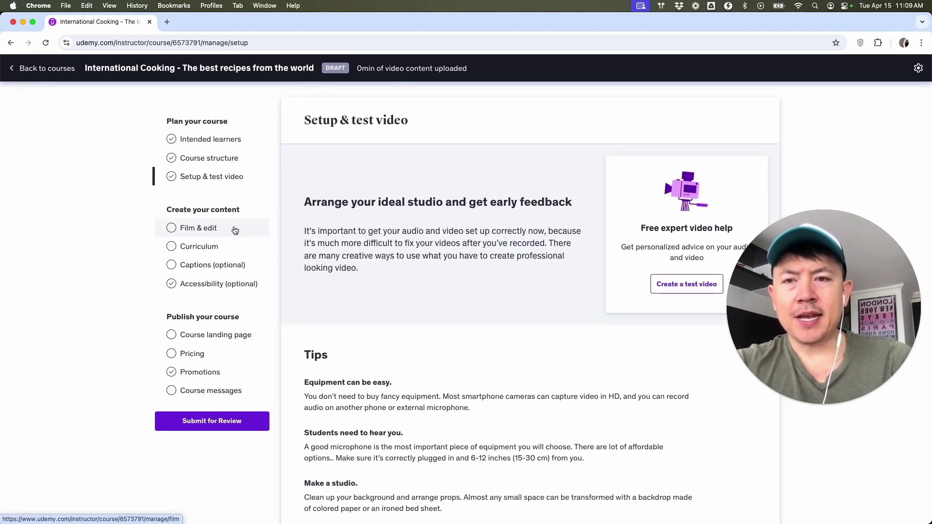
# Review the Film & edit tips, highlighting the HD resolution requirement, then go to Curriculum.
pyautogui.click(235, 229)
pyautogui.scroll(3, 416, 291)
pyautogui.scroll(-6, 417, 283)
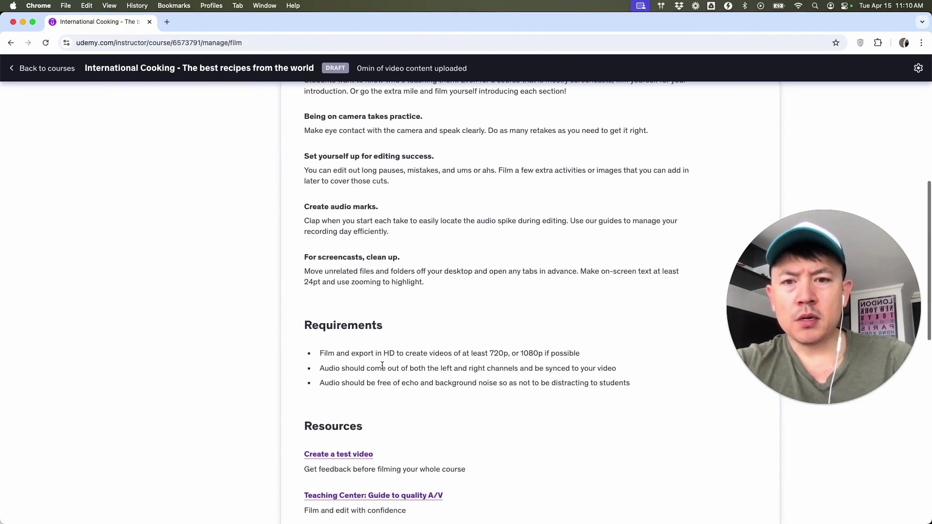
pyautogui.moveTo(383, 353); pyautogui.dragTo(518, 353)
pyautogui.scroll(-3, 575, 354)
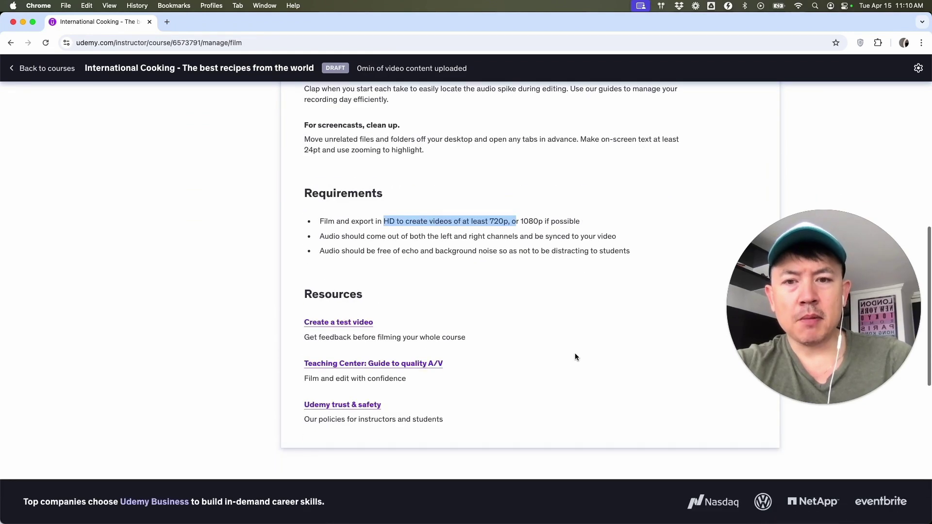
pyautogui.scroll(10, 201, 165)
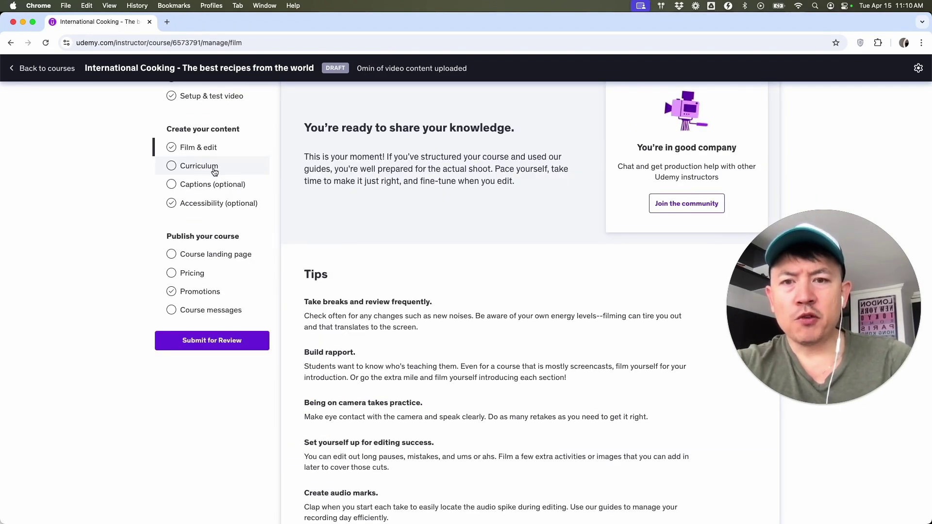
pyautogui.click(214, 170)
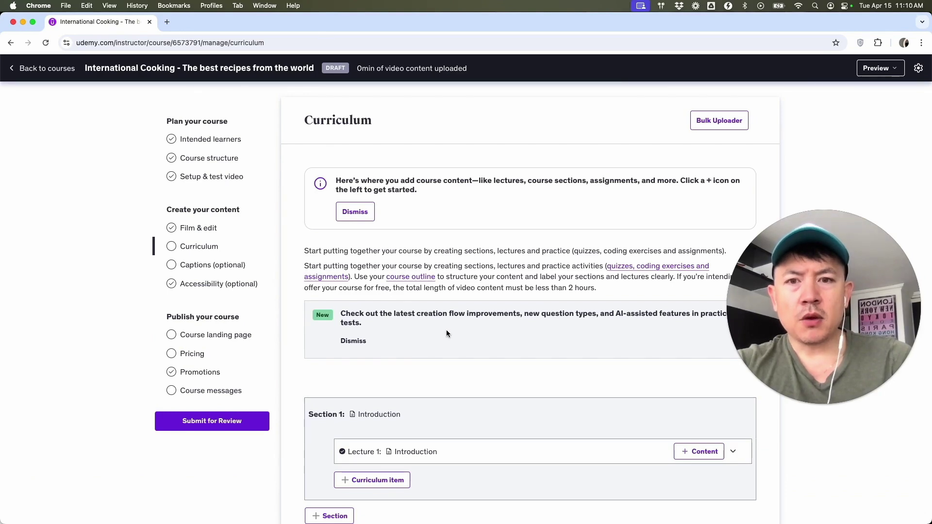
pyautogui.scroll(-3, 446, 334)
pyautogui.scroll(2, 446, 334)
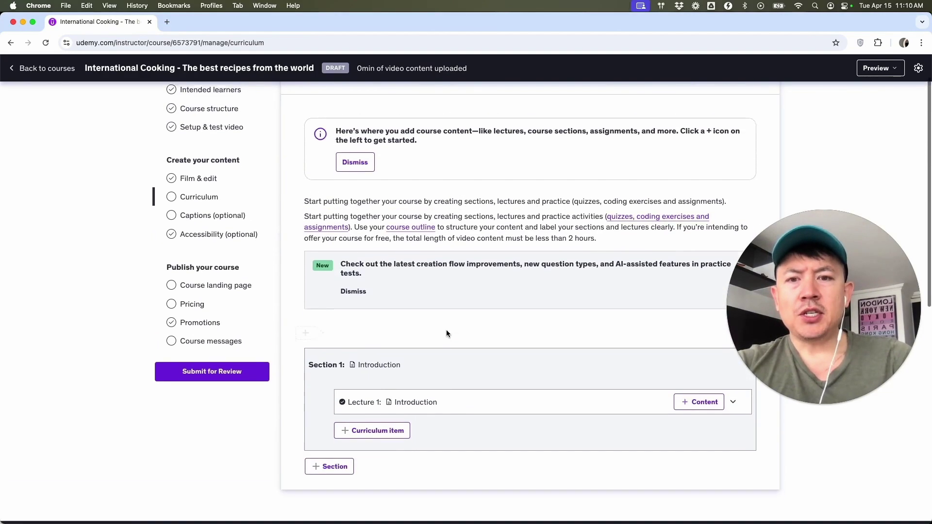
pyautogui.scroll(-5, 447, 334)
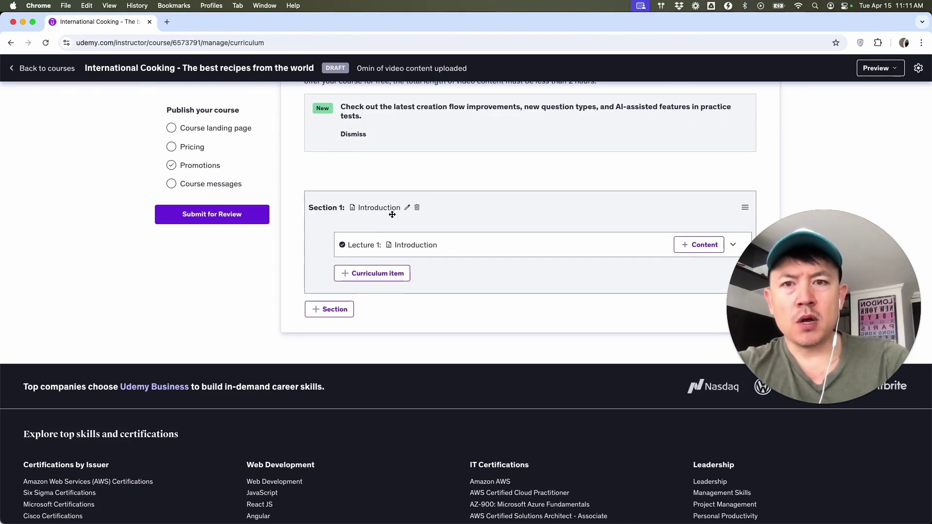
pyautogui.scroll(1, 398, 214)
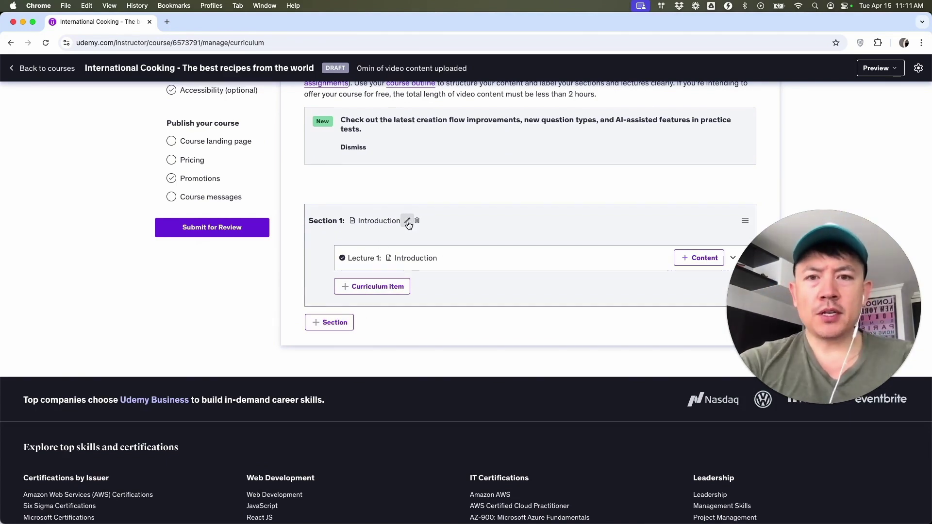
pyautogui.click(409, 222)
# Rename Section 1 to 'Mexican Food' with objective 'Learn the best mexican recipes'.
pyautogui.doubleClick(412, 223)
pyautogui.write('Mexica')
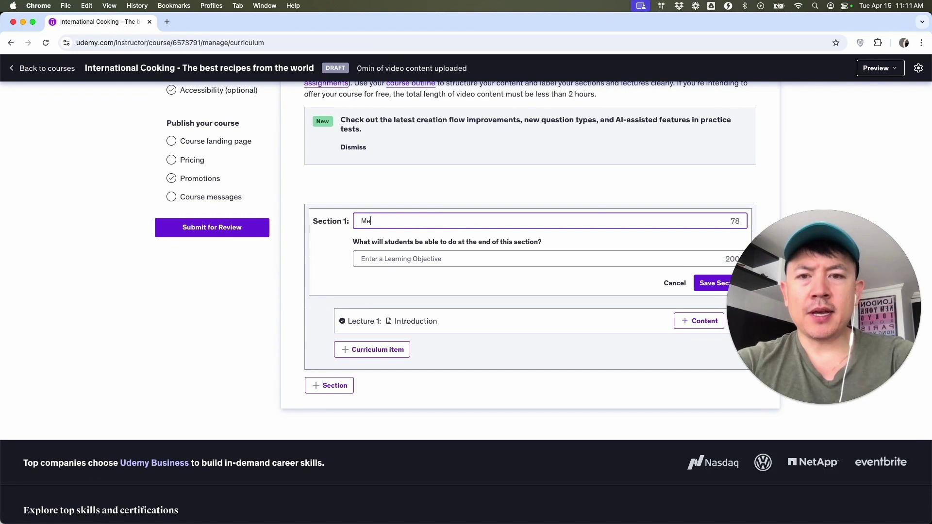
pyautogui.click(486, 259)
pyautogui.scroll(-3, 486, 259)
pyautogui.write('Learn ')
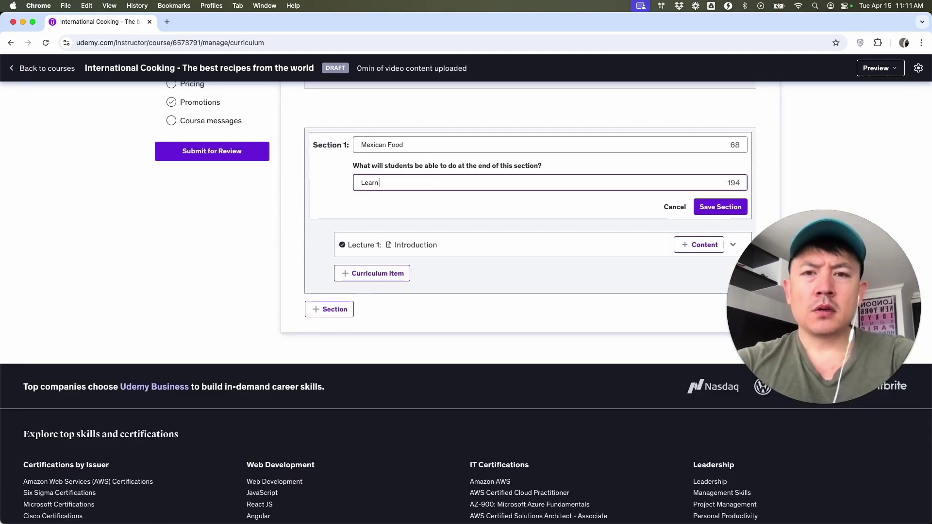
pyautogui.write('the best mexican recipes')
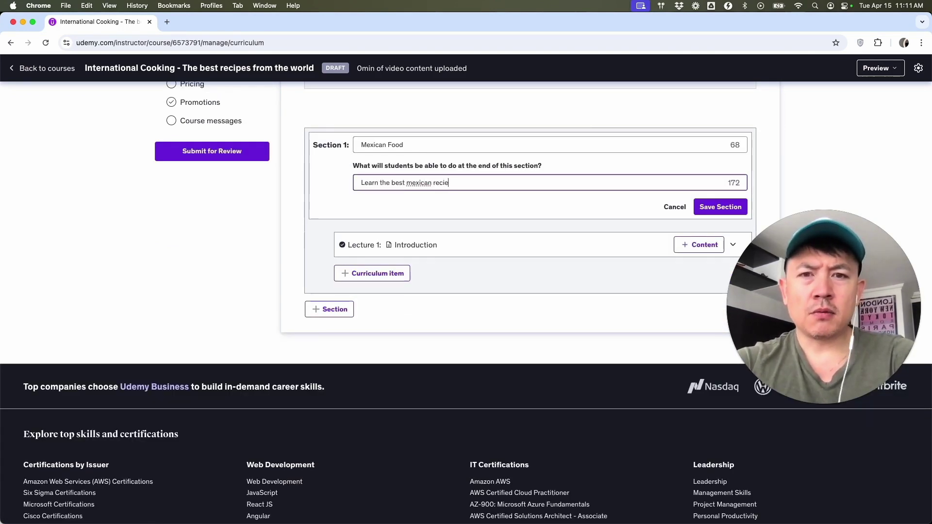
pyautogui.click(717, 207)
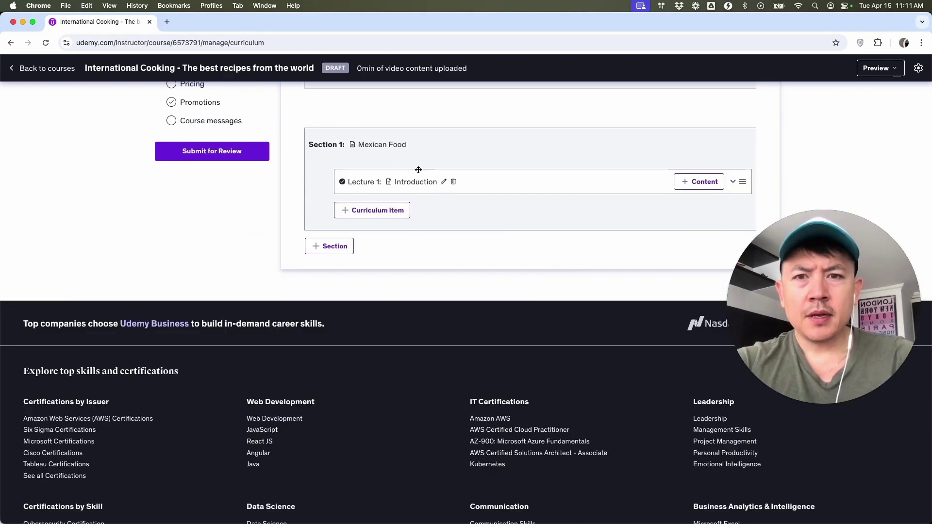
# Add a 'Chinese Food' section with a learning objective starting 'Learn The'.
pyautogui.click(326, 245)
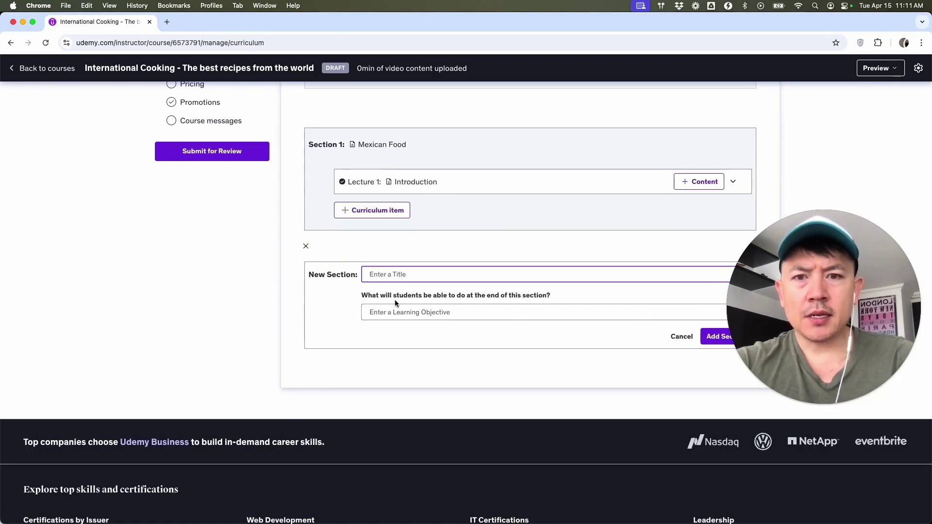
pyautogui.write('Chinese Food')
pyautogui.click(378, 312)
pyautogui.write('Learn The best Chinese Recipes')
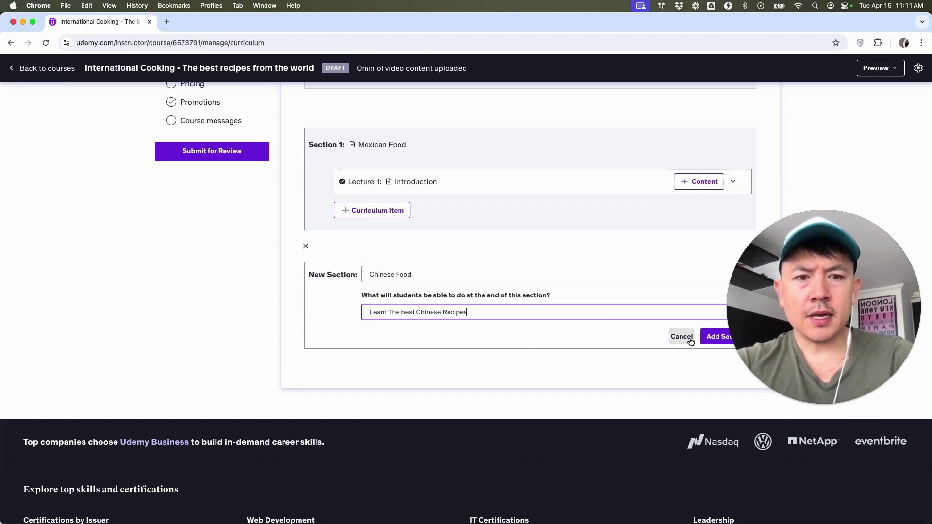
pyautogui.click(714, 336)
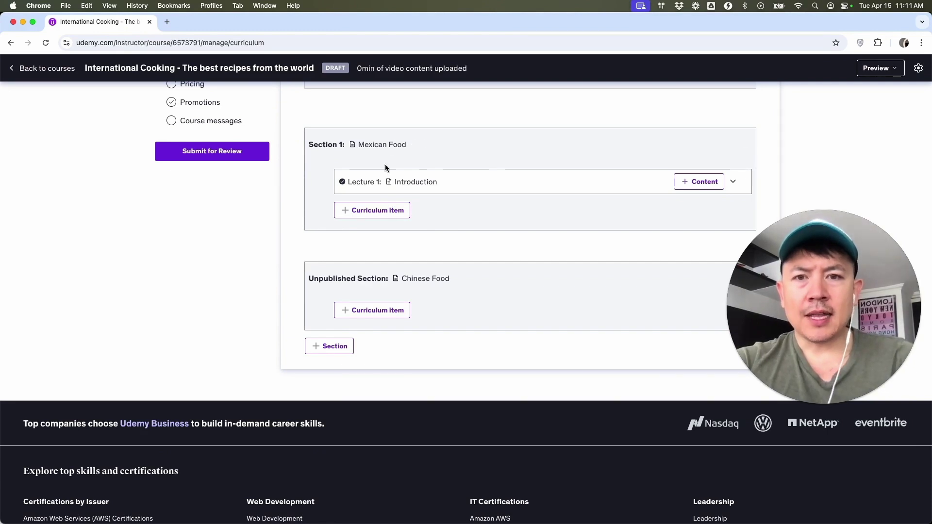
pyautogui.click(443, 182)
# Rename the first lecture to 'Tacos' and save it.
pyautogui.doubleClick(423, 183)
pyautogui.write('Ta')
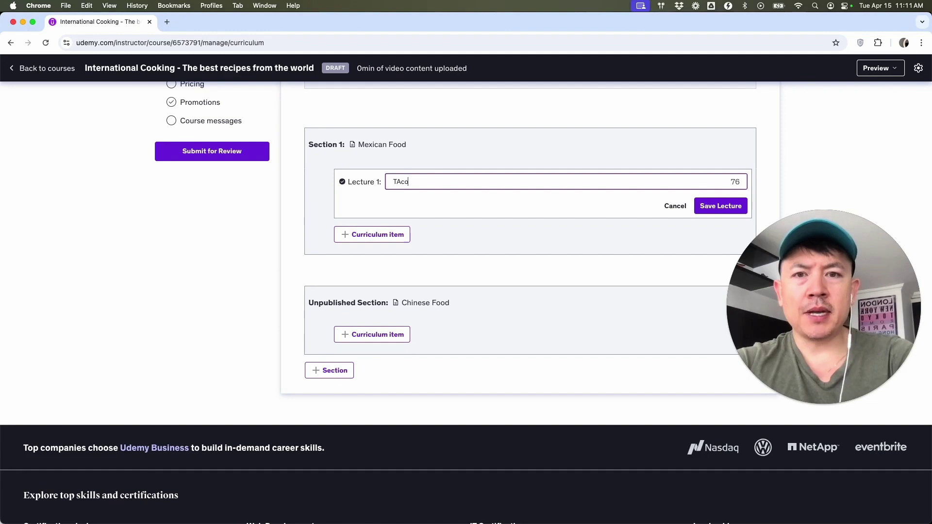
pyautogui.write('co')
pyautogui.click(718, 206)
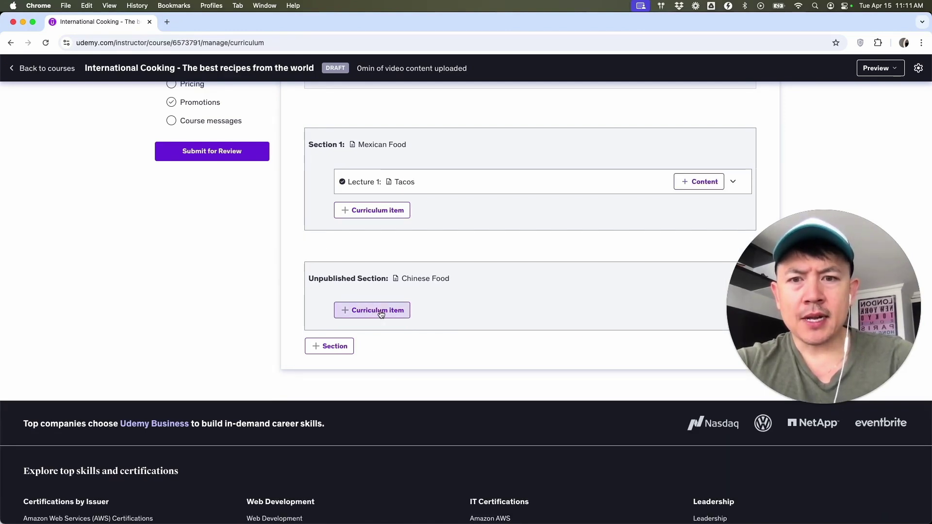
# Add a 'Chow Mein' lecture to the Chinese Food section.
pyautogui.click(381, 313)
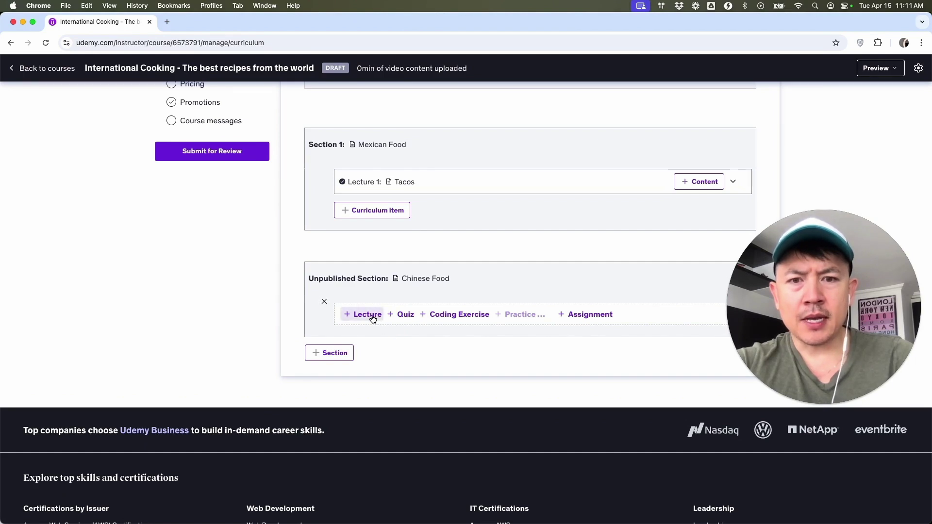
pyautogui.click(367, 315)
pyautogui.write('Chow Mein')
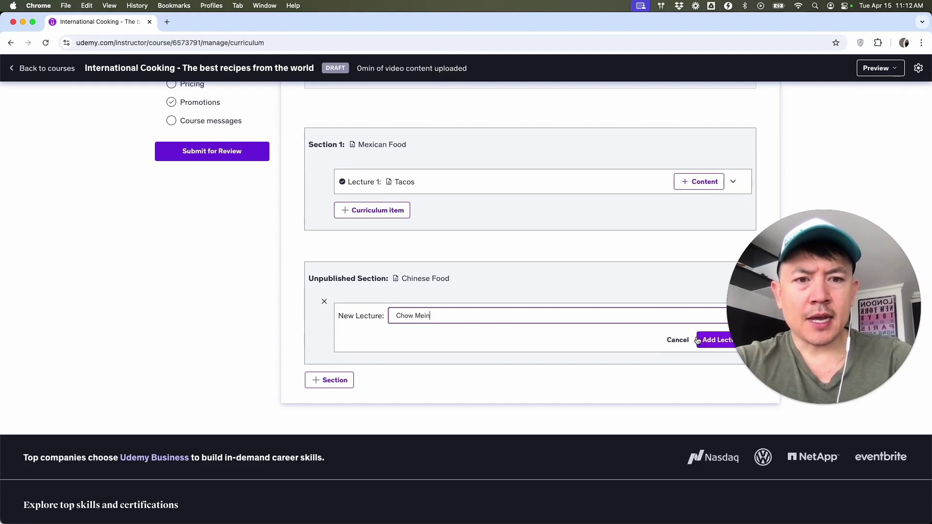
pyautogui.click(703, 339)
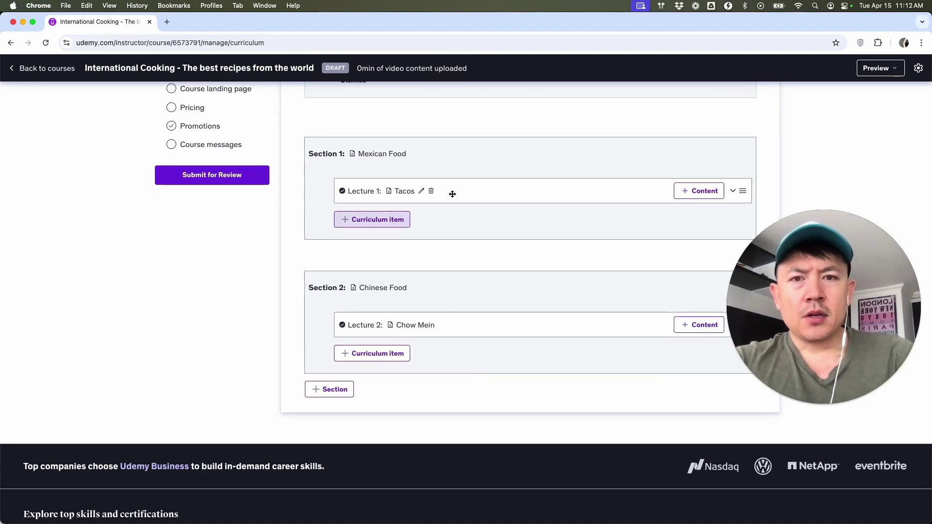
pyautogui.click(378, 219)
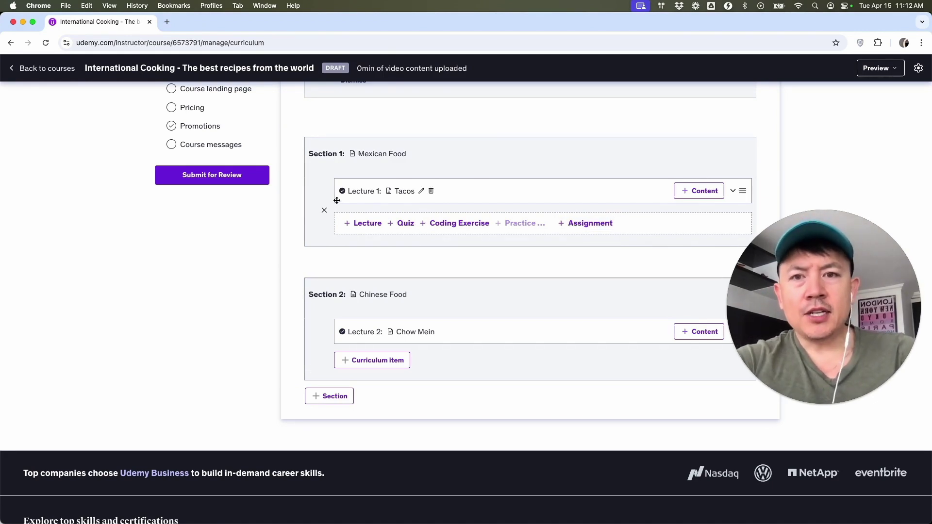
# Upload Podcast Video Tutorial.mp4 as the Tacos lecture's video content.
pyautogui.click(323, 210)
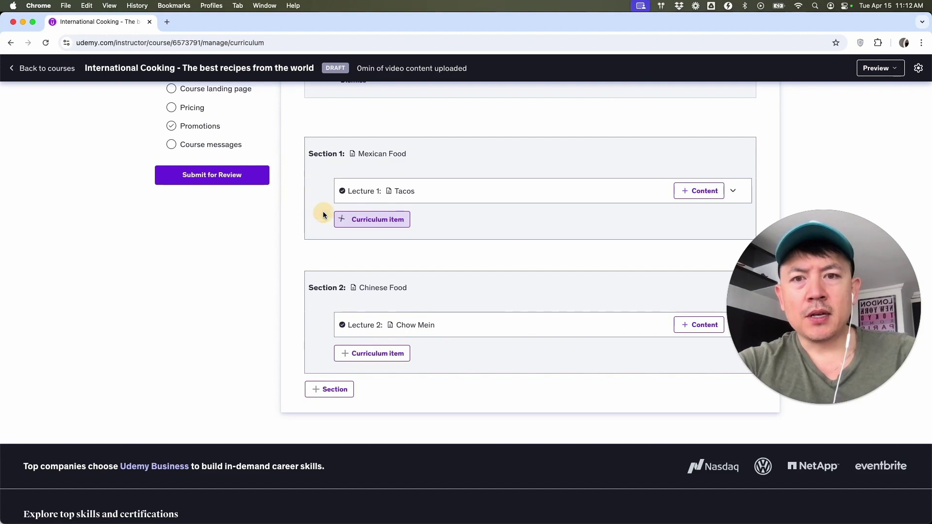
pyautogui.click(730, 191)
pyautogui.click(714, 191)
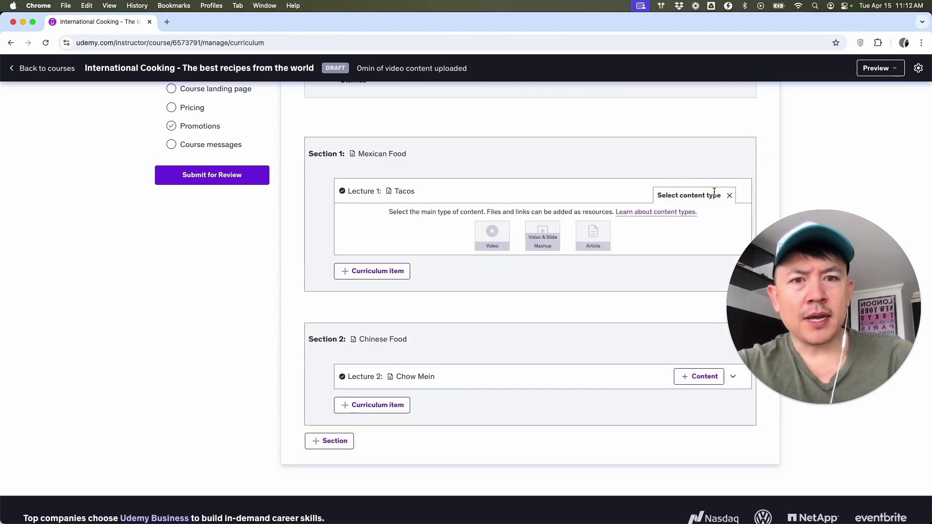
pyautogui.click(492, 233)
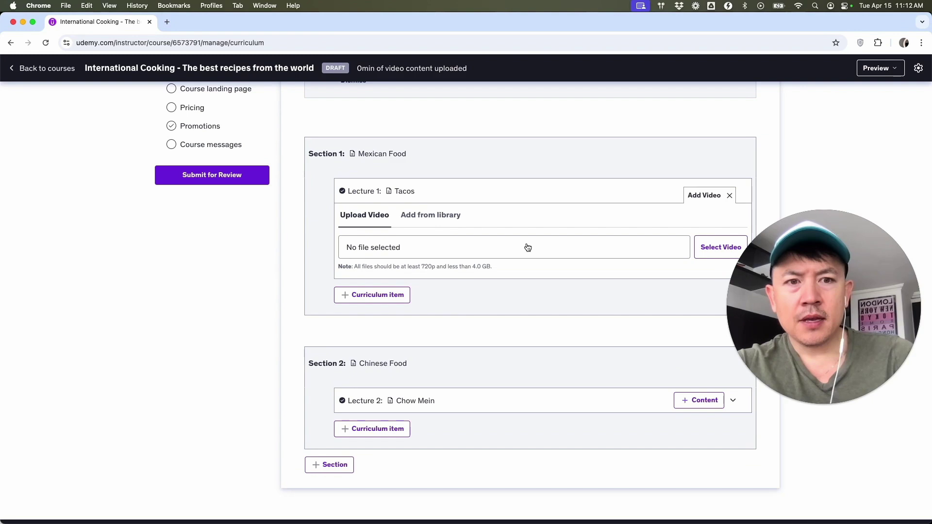
pyautogui.click(700, 248)
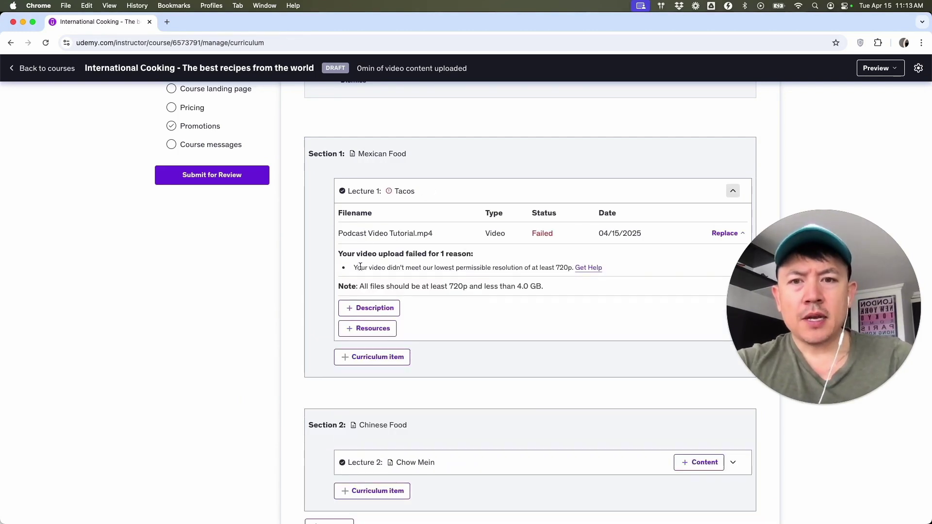
pyautogui.click(375, 308)
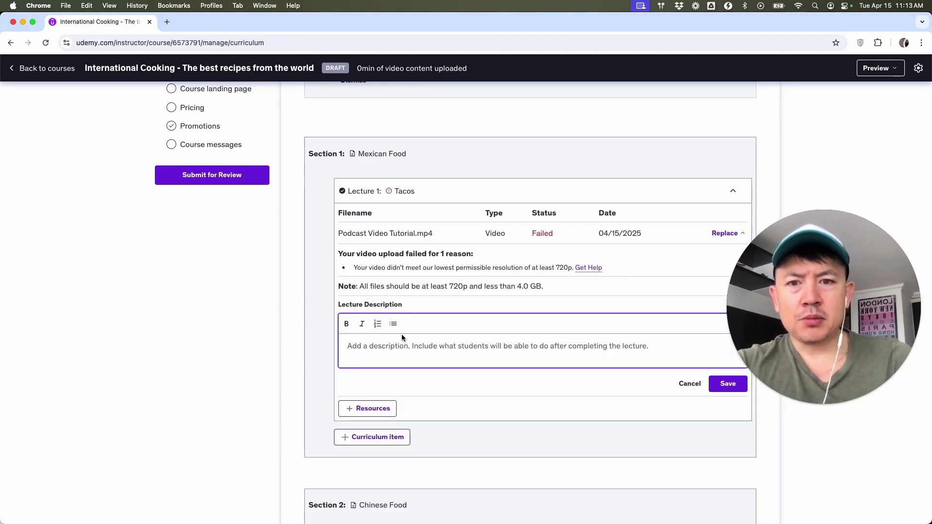
# Save the Tacos description 'Here we are making tacos. Beef tacos', then open and close Resources.
pyautogui.write('Here we are making tacos. Beef tacos')
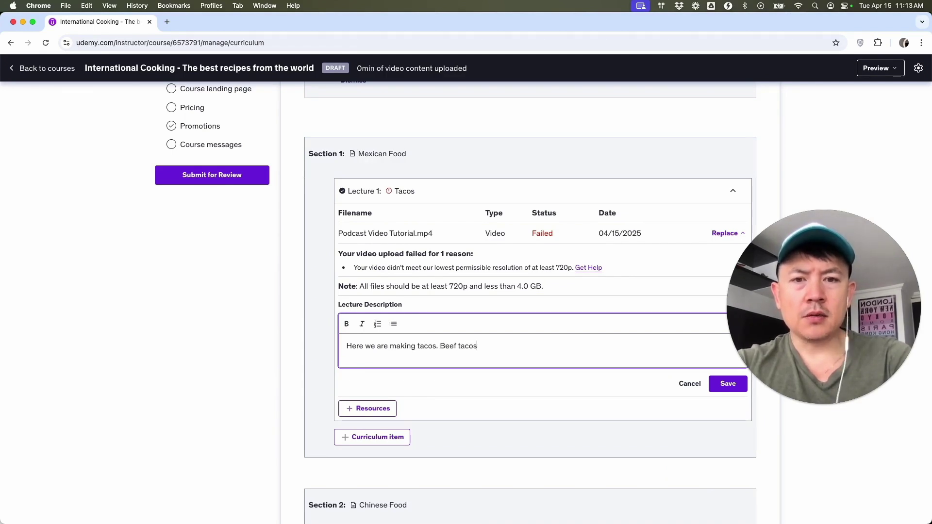
pyautogui.click(718, 384)
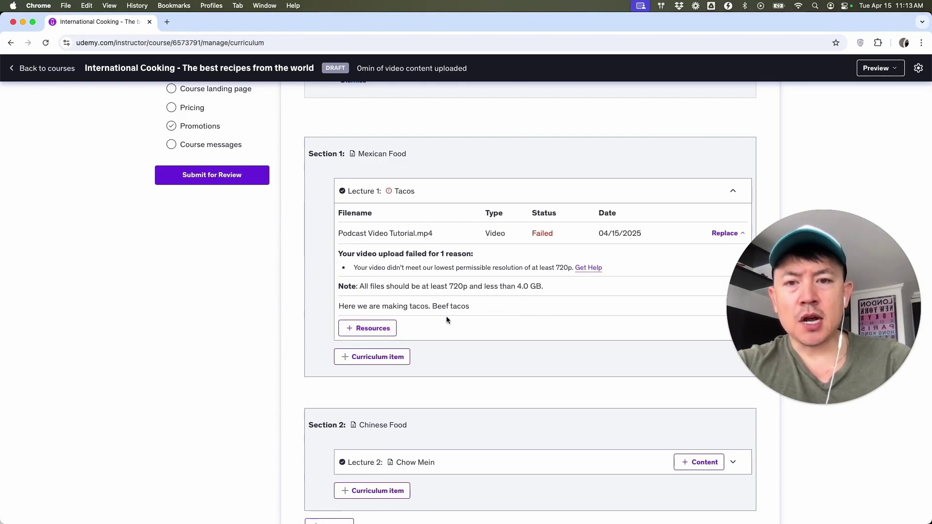
pyautogui.click(373, 328)
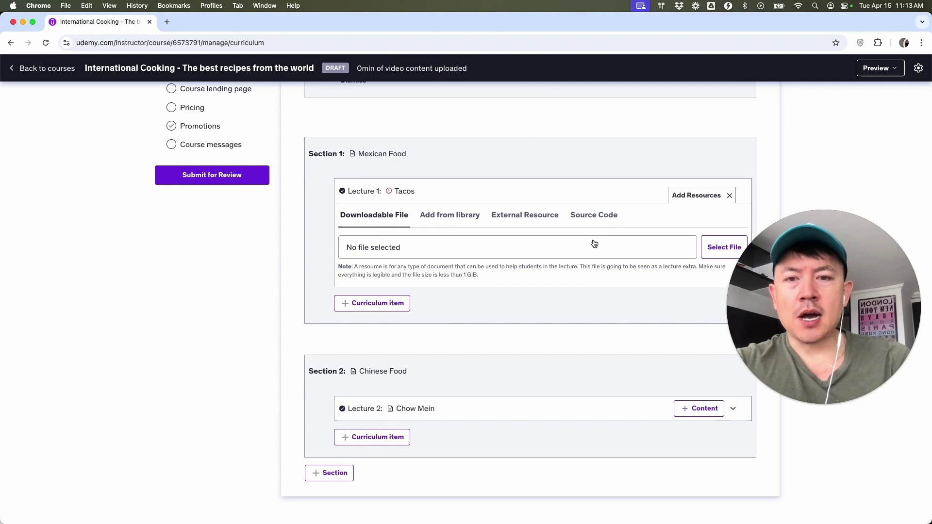
pyautogui.moveTo(308, 184)
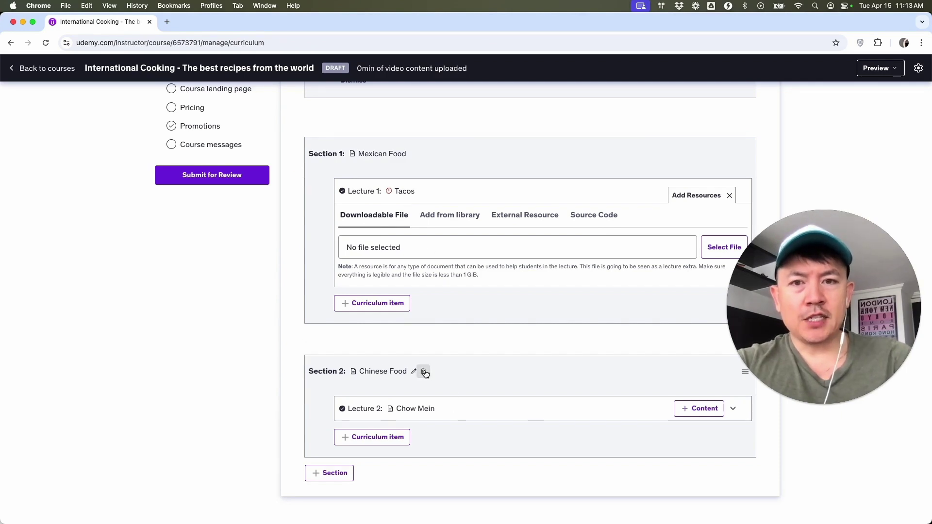
pyautogui.click(729, 196)
pyautogui.moveTo(358, 191)
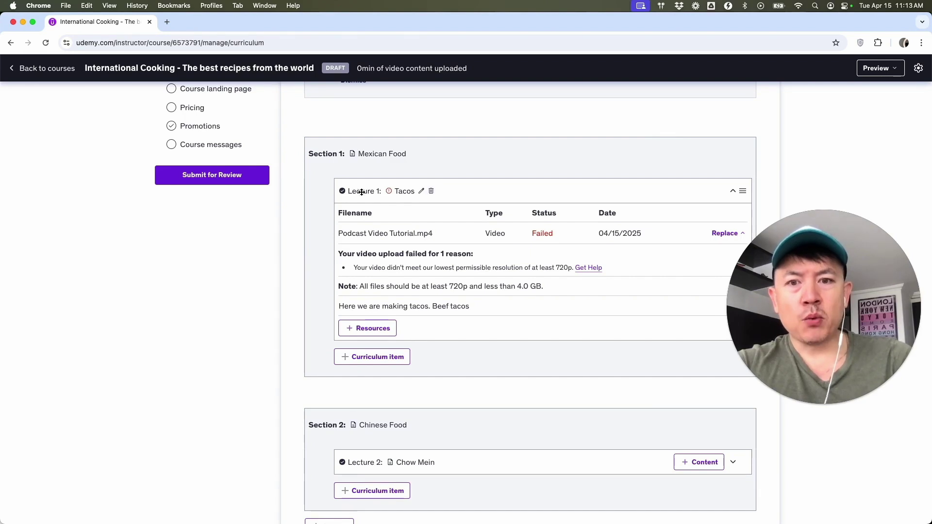
pyautogui.click(367, 357)
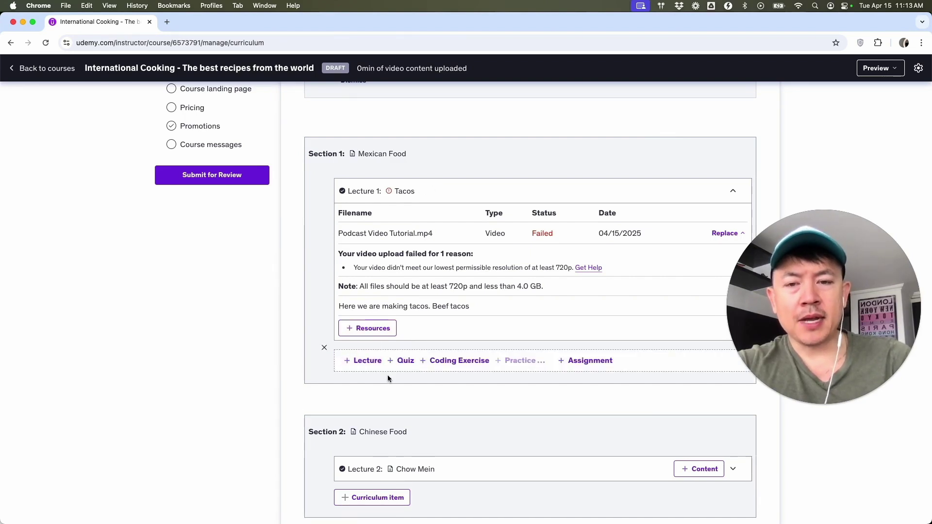
# Add a 'Nachos' lecture to the Mexican Food section.
pyautogui.click(367, 361)
pyautogui.click(412, 363)
pyautogui.write('Nachos')
pyautogui.click(704, 387)
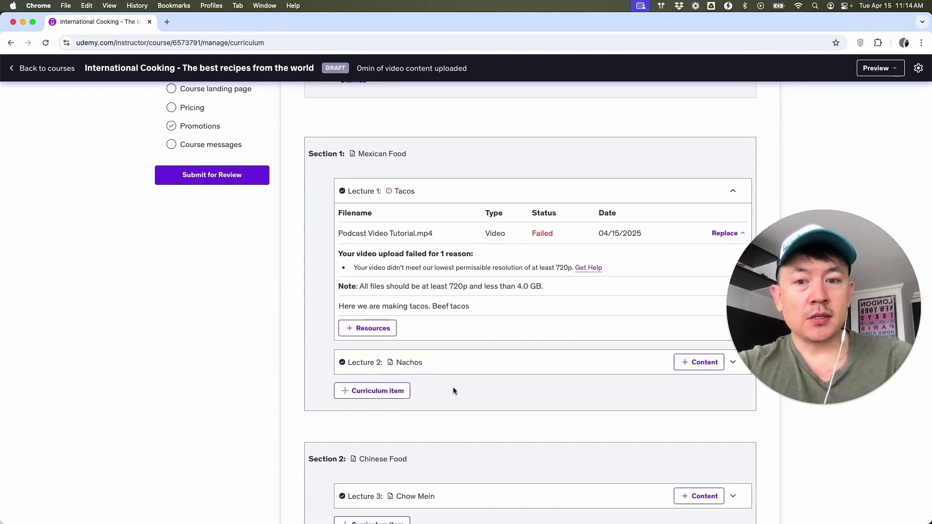
# Leave the curriculum for the course's Captions and Accessibility pages.
pyautogui.scroll(-1, 453, 386)
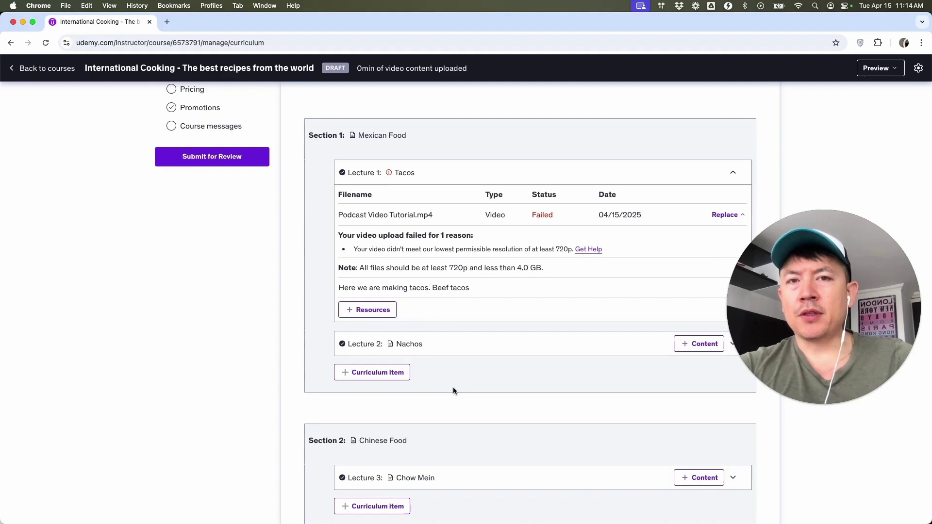
pyautogui.scroll(5, 473, 339)
pyautogui.moveTo(474, 340)
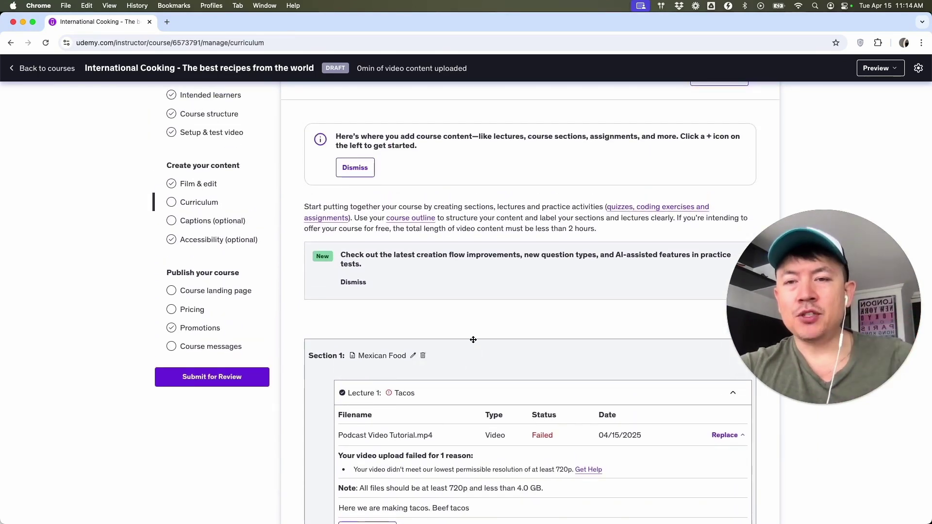
pyautogui.scroll(1, 474, 340)
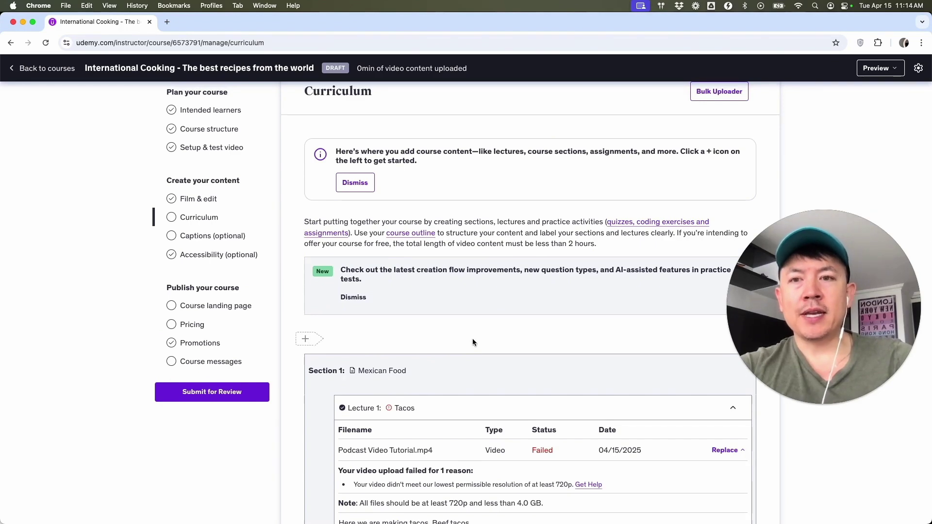
pyautogui.scroll(1, 473, 339)
pyautogui.click(197, 264)
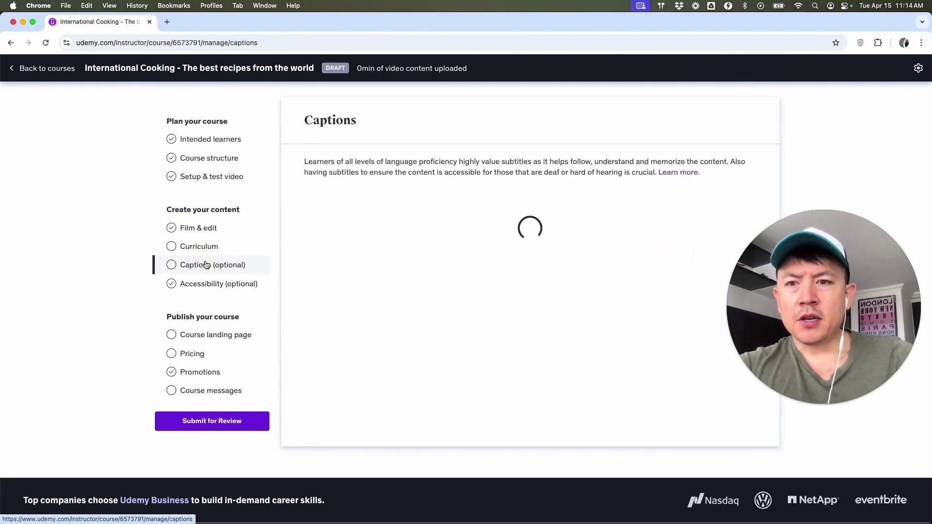
pyautogui.click(194, 288)
# On the Course landing page, set the subtitle to 'You've never had flavor like this before.'.
pyautogui.scroll(-3, 226, 272)
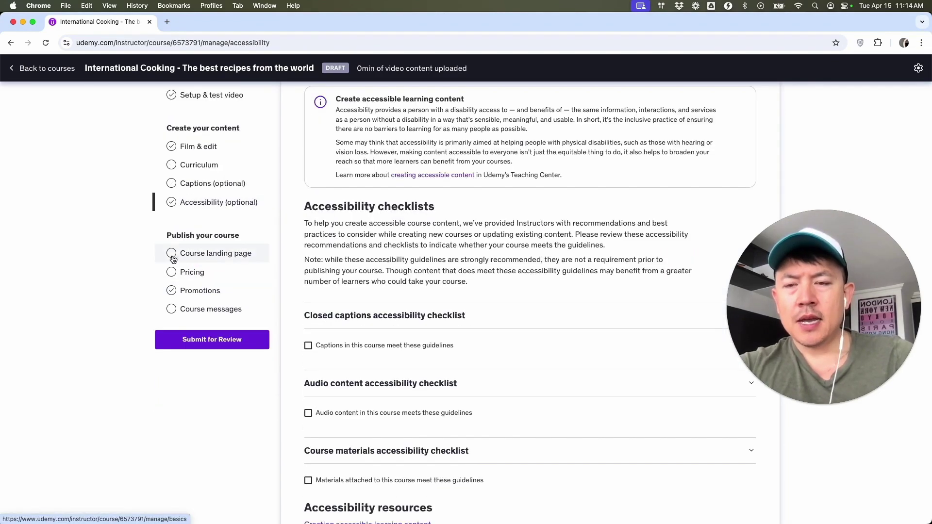
pyautogui.scroll(3, 229, 240)
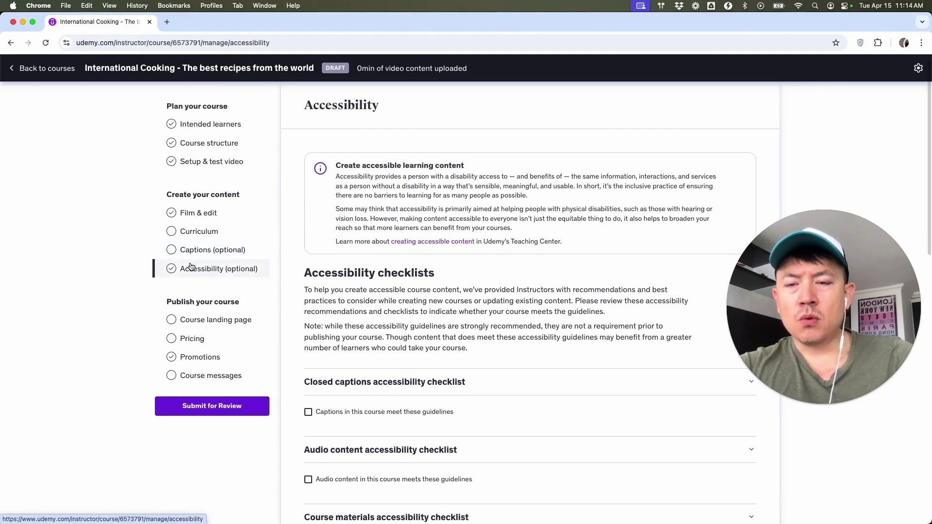
pyautogui.click(214, 319)
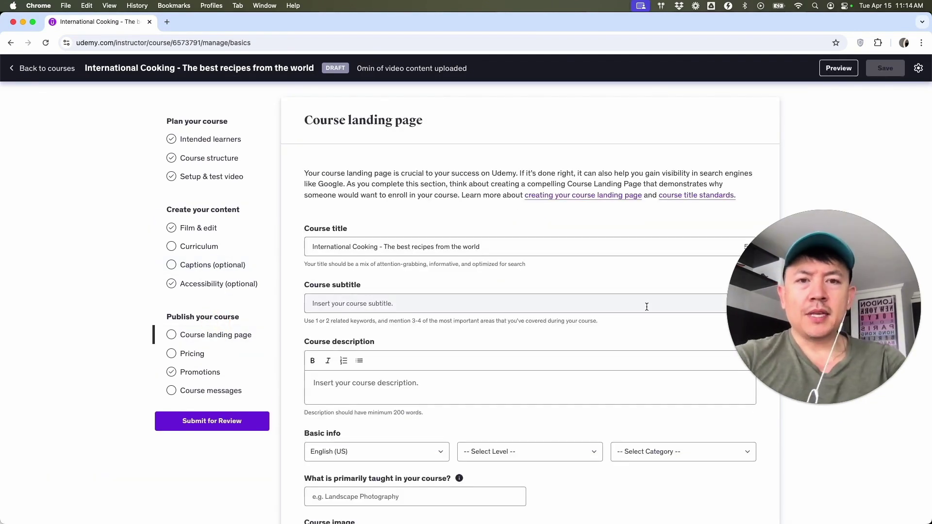
pyautogui.scroll(-2, 541, 322)
pyautogui.scroll(-1, 541, 323)
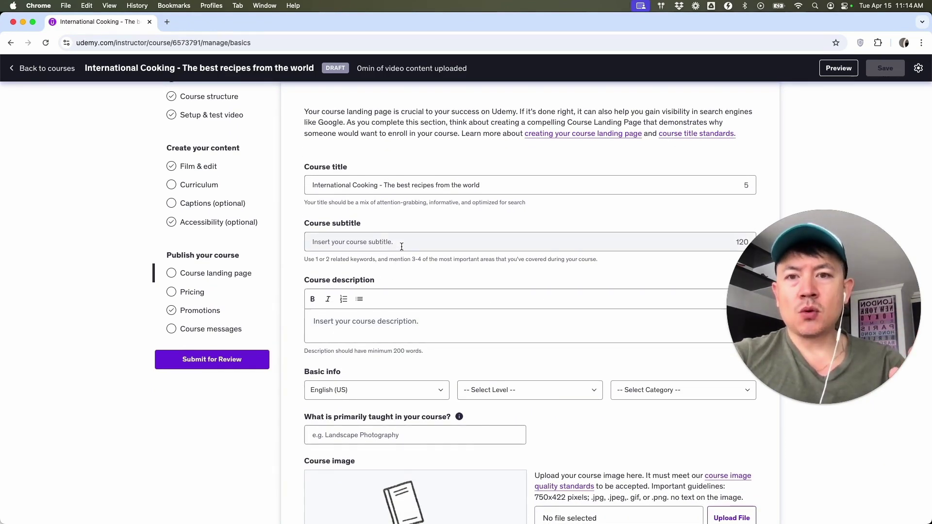
pyautogui.click(376, 243)
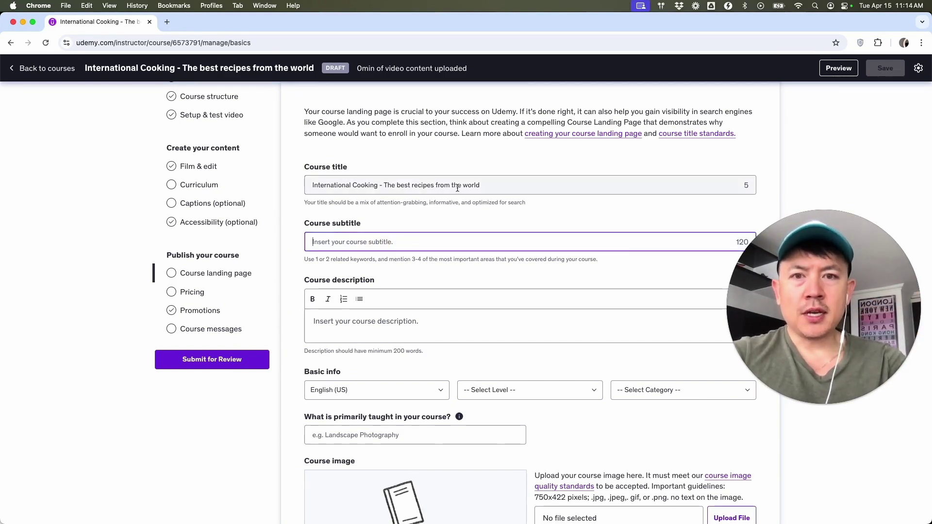
pyautogui.write("You've ")
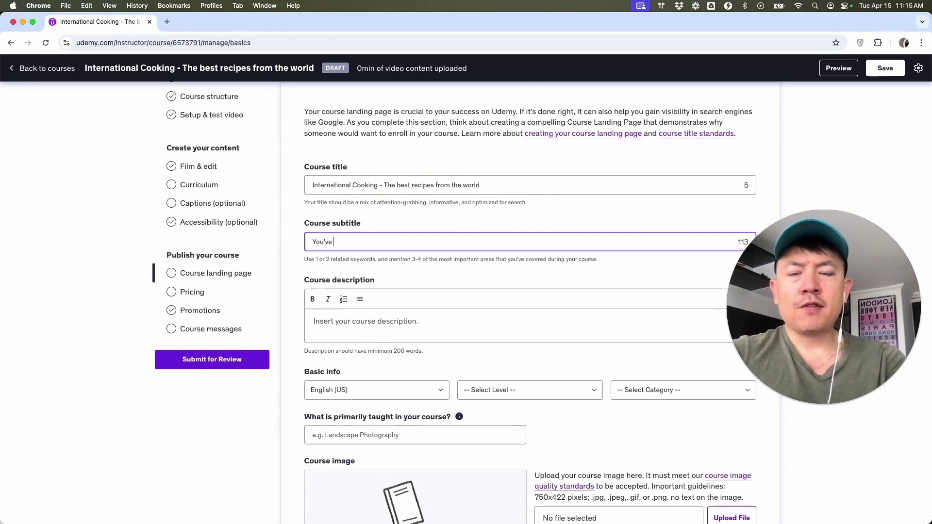
pyautogui.write('never had flavor like this before.')
# Replace the existing course description with the pasted multi-paragraph write-up.
pyautogui.scroll(-3, 404, 284)
pyautogui.click(325, 240)
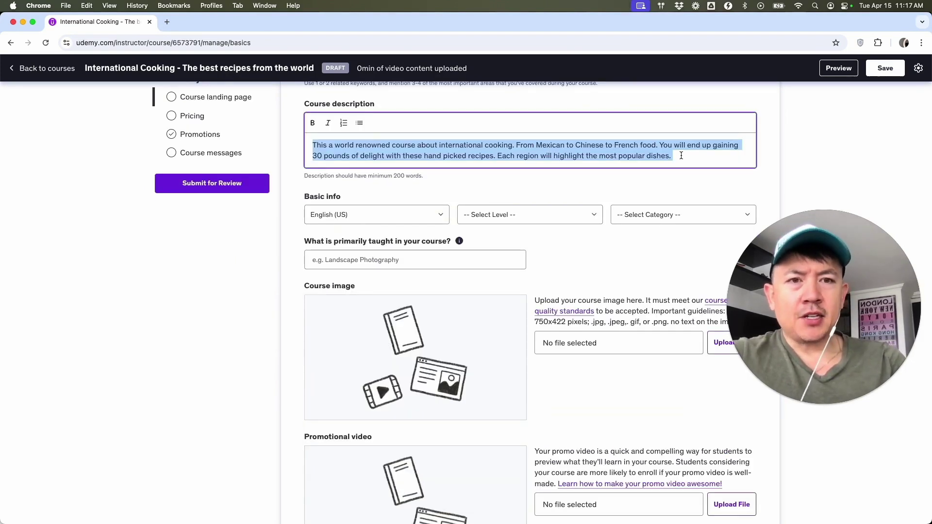
pyautogui.click(680, 156)
pyautogui.moveTo(680, 156); pyautogui.dragTo(292, 135)
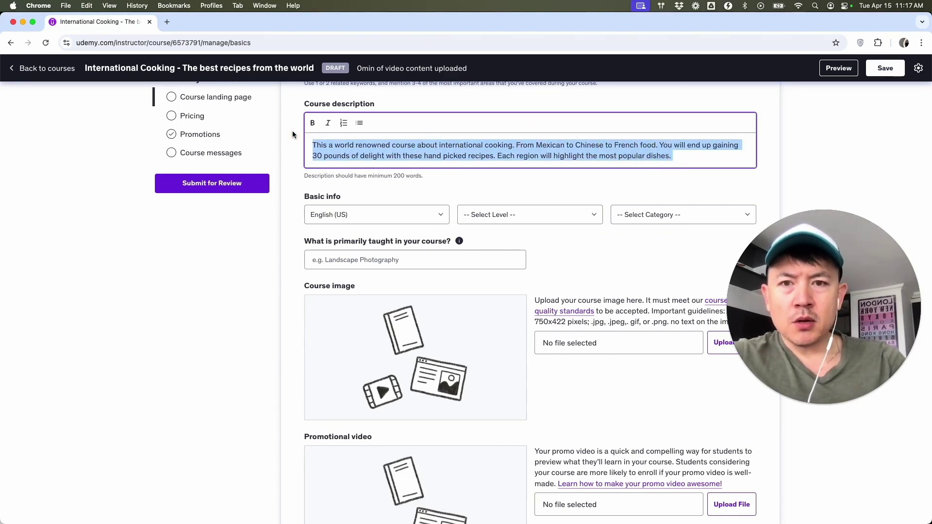
pyautogui.press('super+v')
pyautogui.scroll(-2, 453, 187)
pyautogui.scroll(-5, 452, 187)
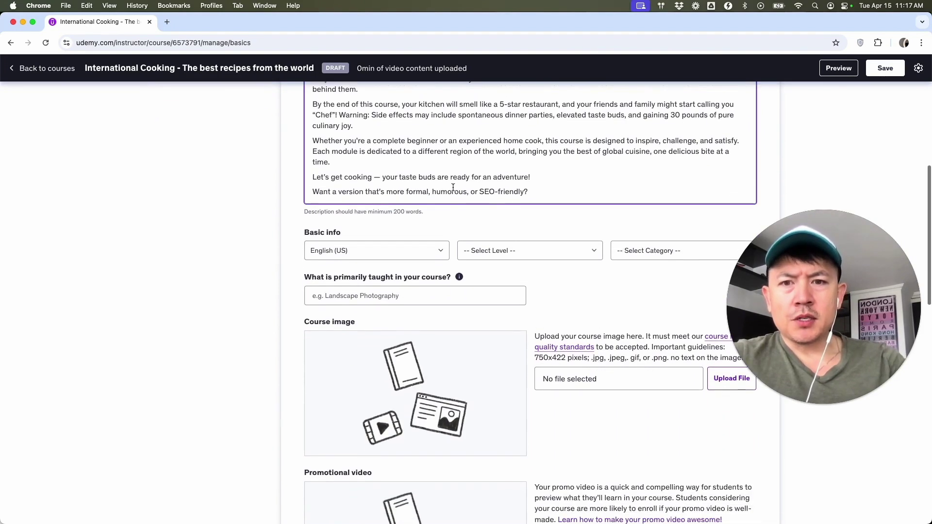
pyautogui.click(333, 185)
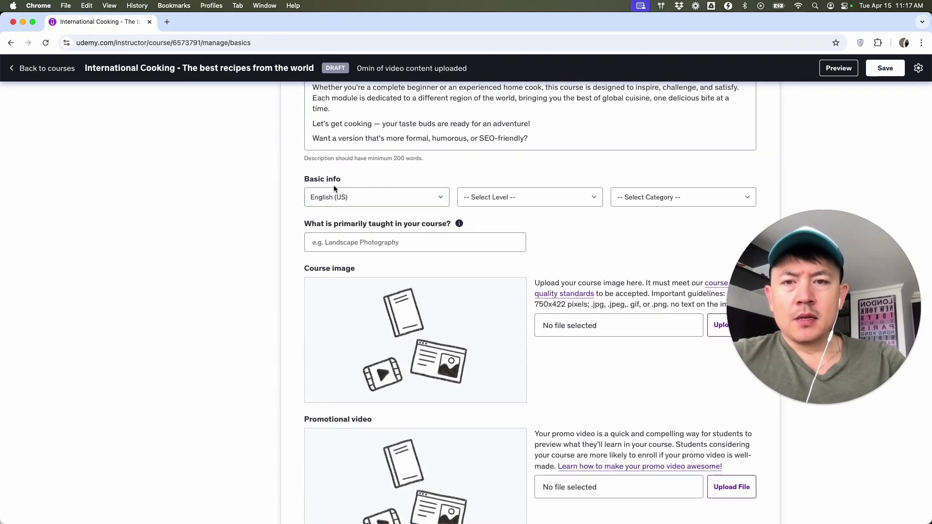
pyautogui.click(484, 201)
# Set the course to Beginner Level in the Lifestyle category, Food & Beverage subcategory.
pyautogui.click(518, 207)
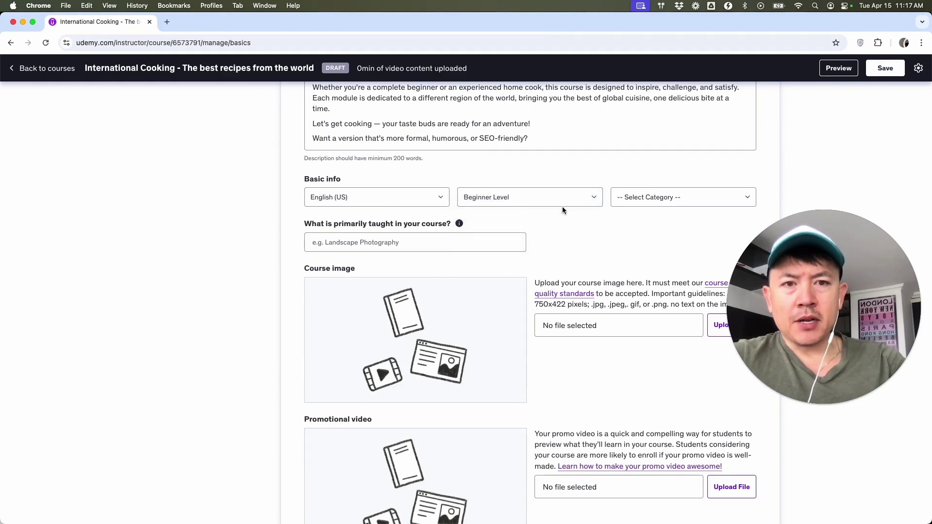
pyautogui.click(674, 197)
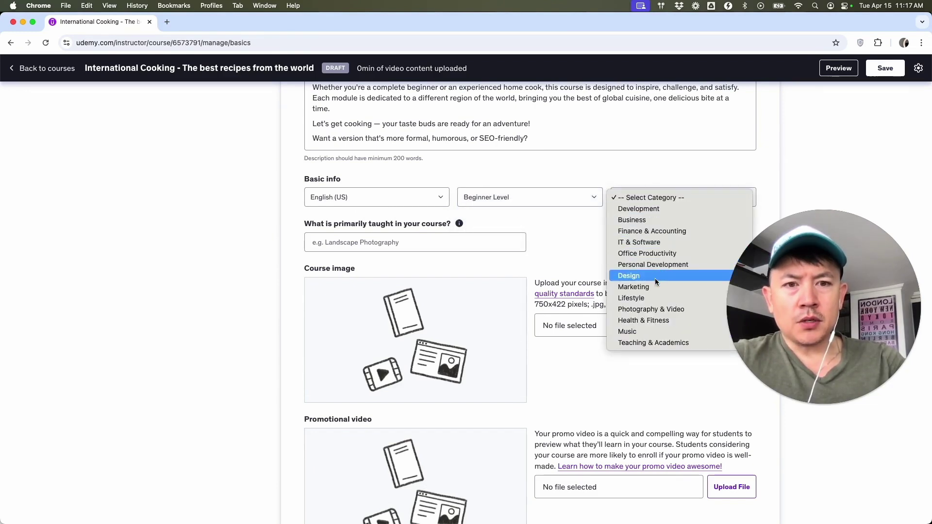
pyautogui.click(641, 298)
pyautogui.click(638, 226)
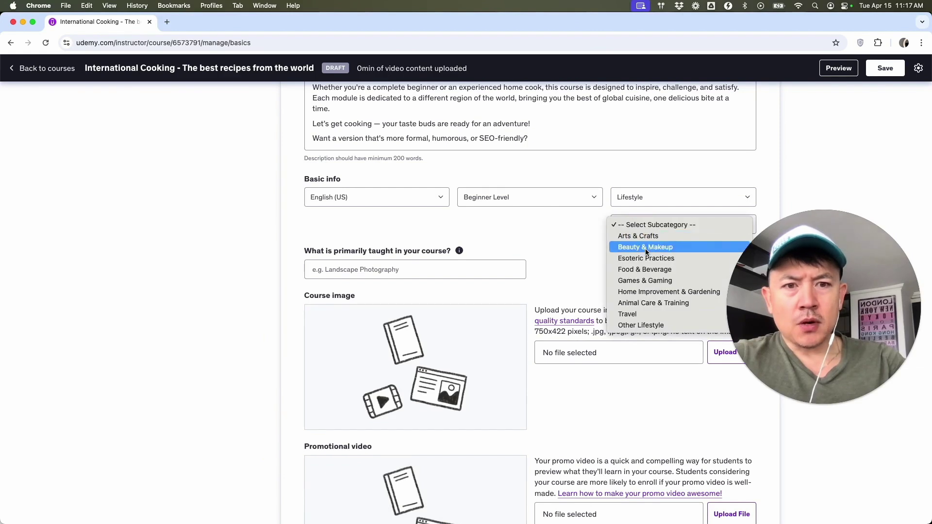
pyautogui.click(645, 269)
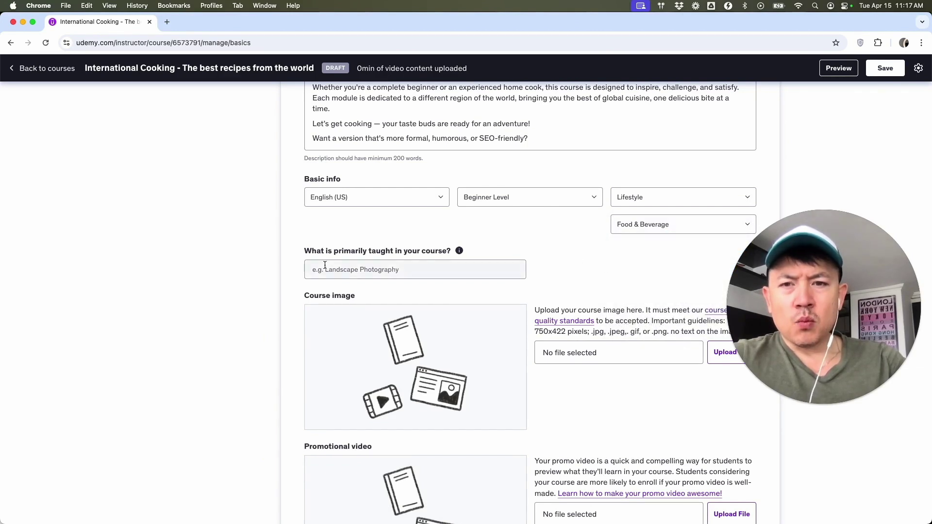
# Set Cooking as the main topic and upload a photo as the course image.
pyautogui.click(410, 267)
pyautogui.write('Cooking')
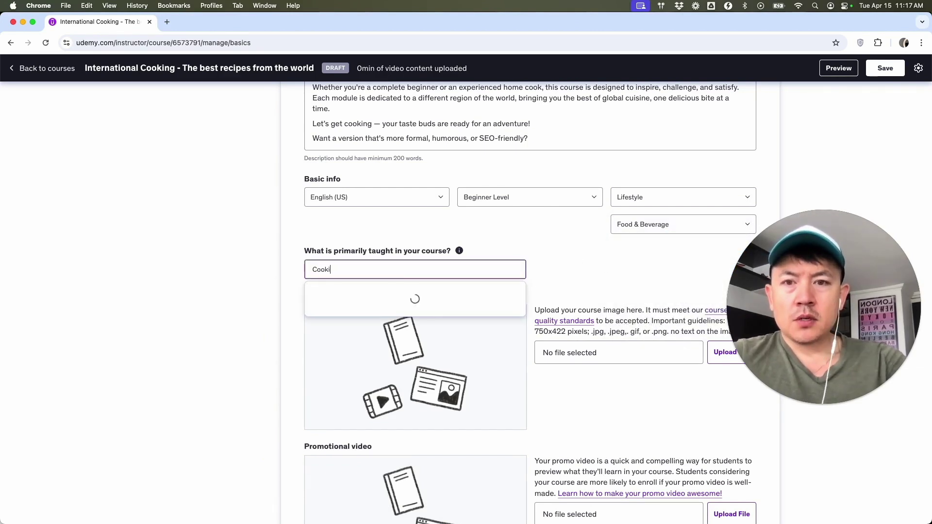
pyautogui.click(517, 295)
pyautogui.scroll(-3, 517, 273)
pyautogui.scroll(-1, 517, 276)
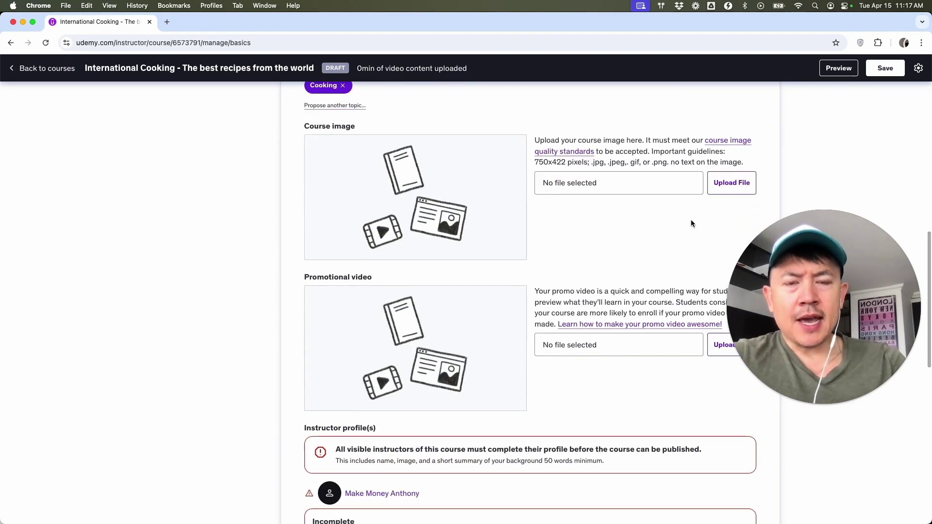
pyautogui.click(724, 193)
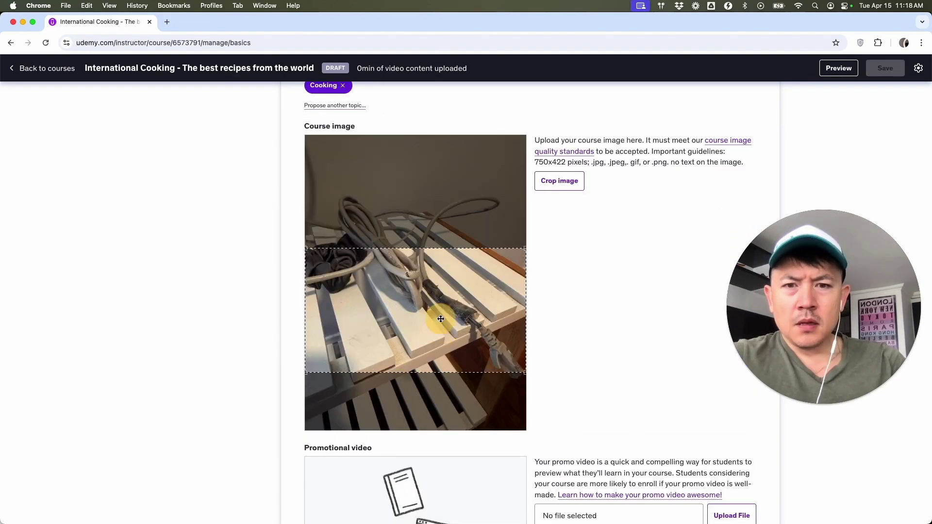
# Adjust the crop area and crop the uploaded course image.
pyautogui.moveTo(439, 240); pyautogui.dragTo(438, 242)
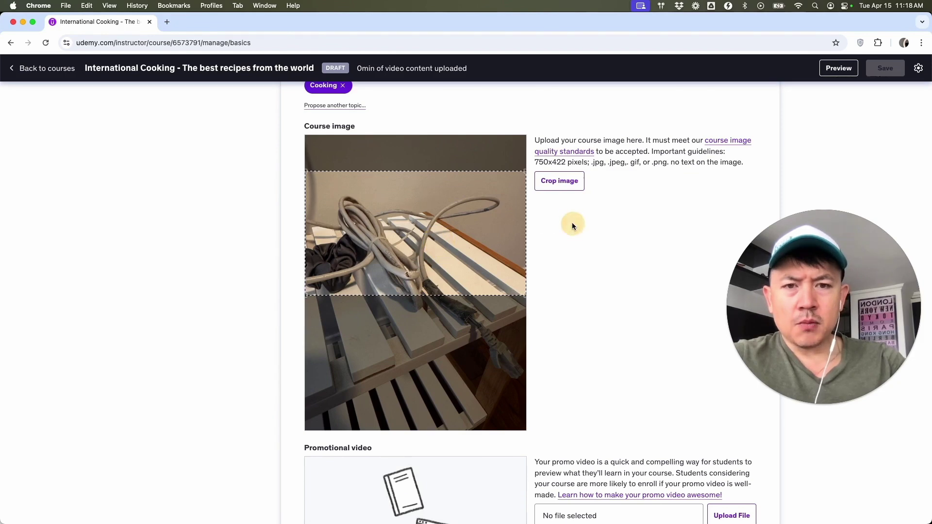
pyautogui.click(567, 173)
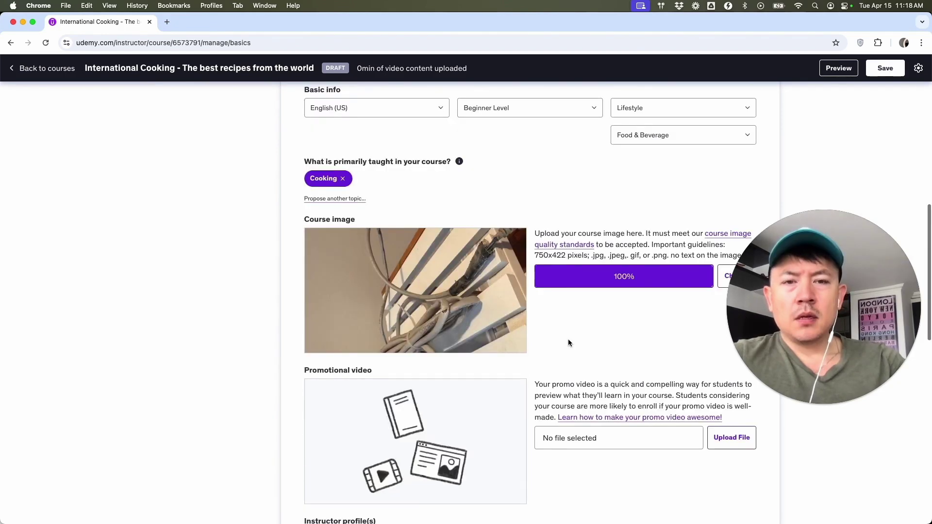
pyautogui.scroll(-3, 568, 342)
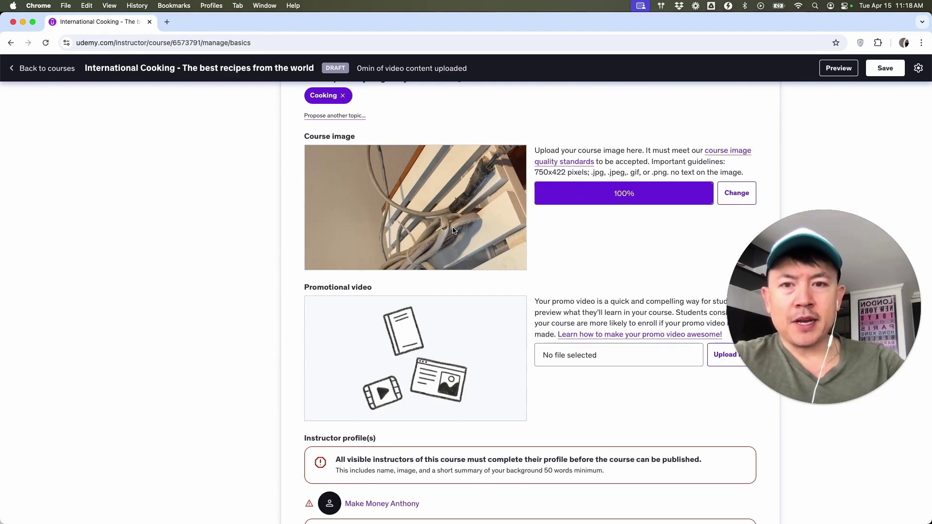
pyautogui.scroll(-5, 535, 273)
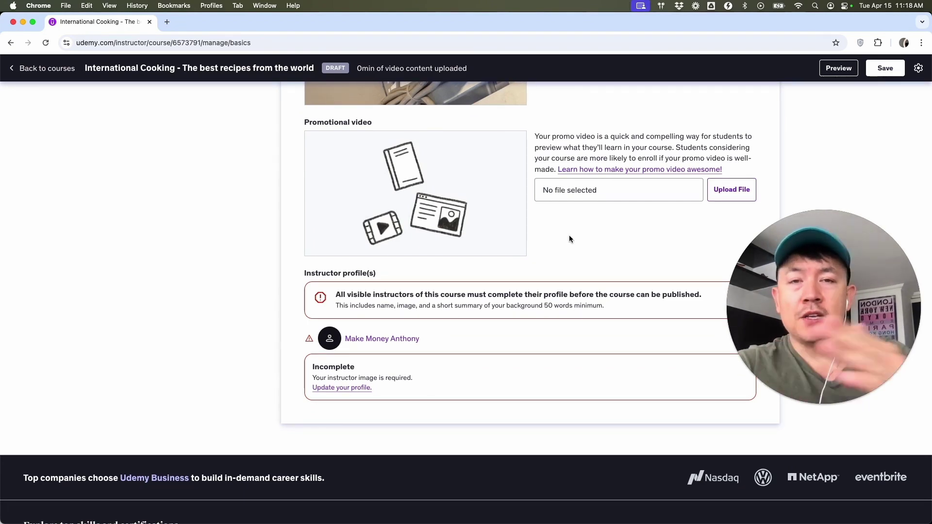
# Upload the promotional video and save the landing page changes.
pyautogui.click(722, 190)
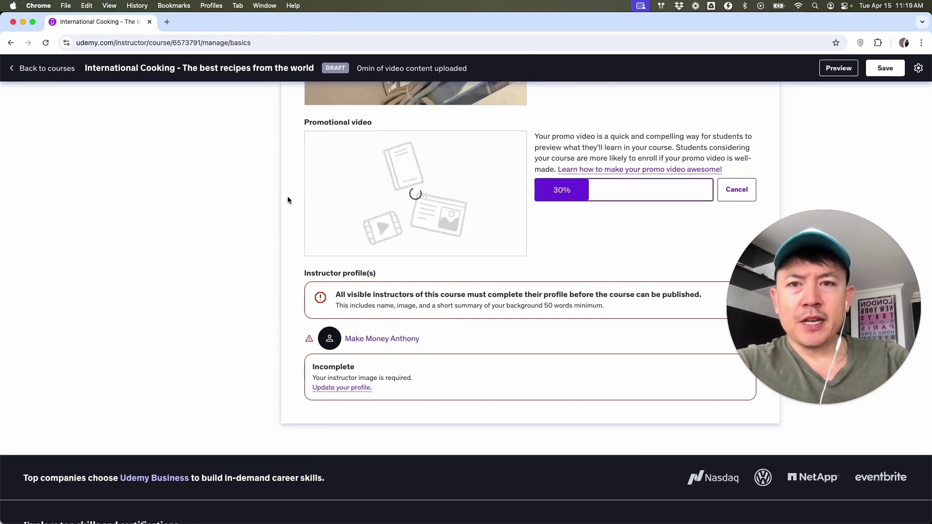
pyautogui.click(881, 72)
pyautogui.scroll(-8, 490, 340)
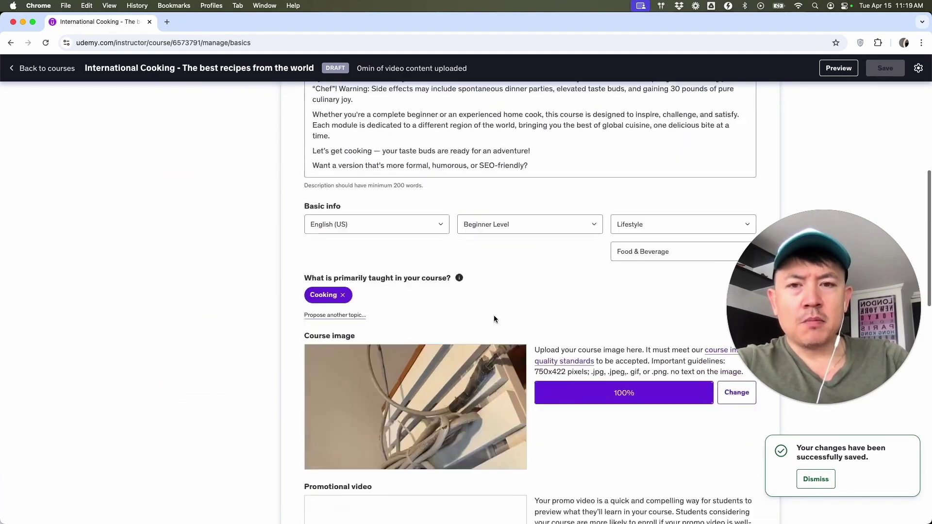
pyautogui.scroll(-10, 494, 319)
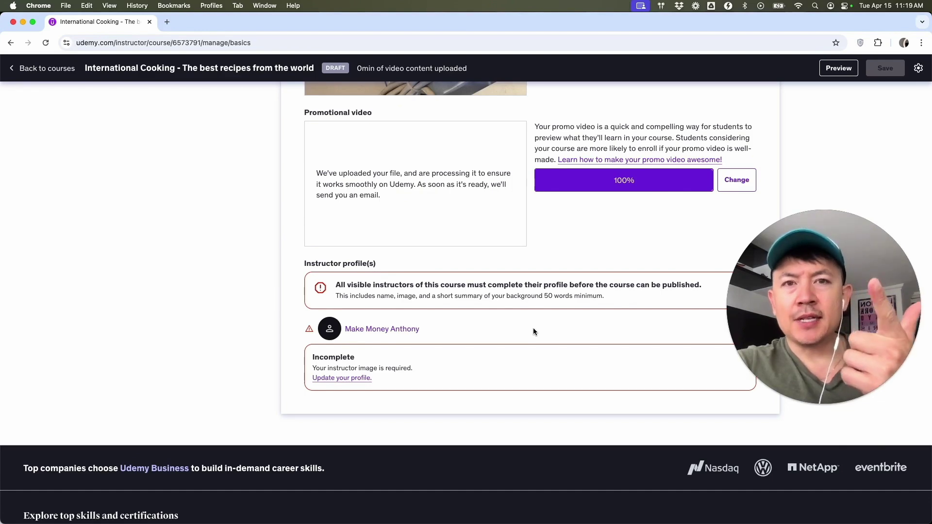
pyautogui.scroll(15, 593, 263)
pyautogui.scroll(2, 593, 263)
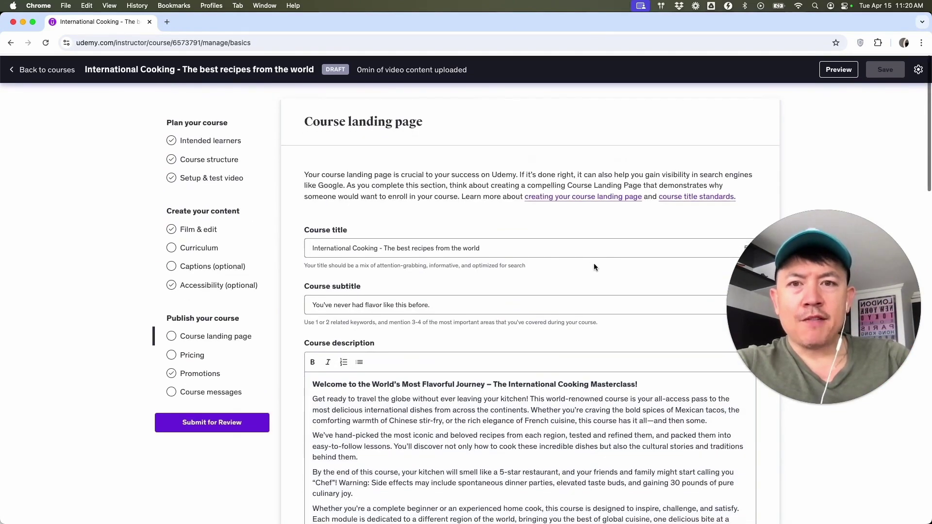
# Set the course price to $49.99 (tier 9) in Pricing.
pyautogui.click(204, 356)
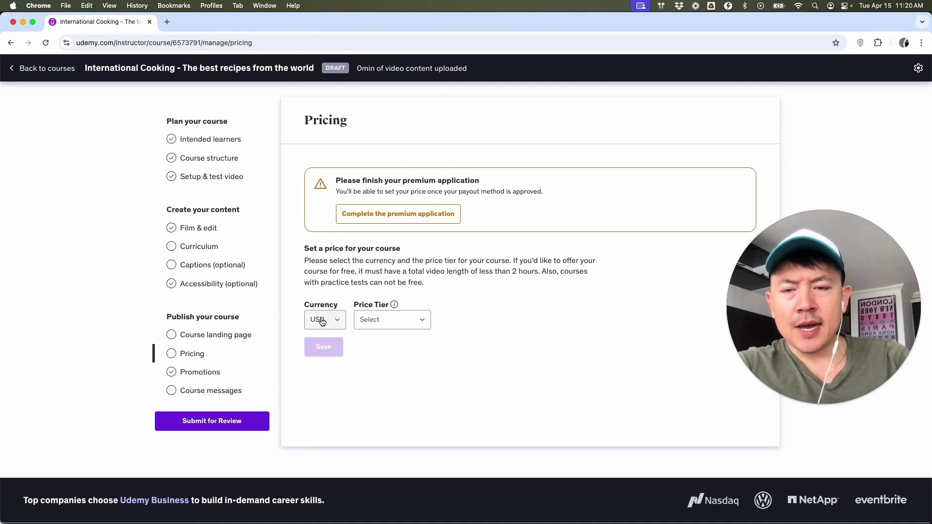
pyautogui.click(394, 319)
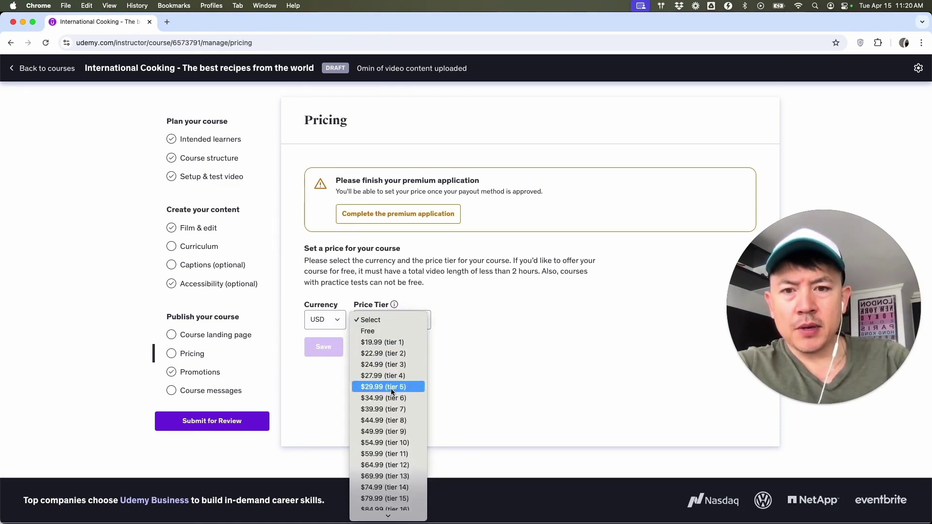
pyautogui.click(379, 431)
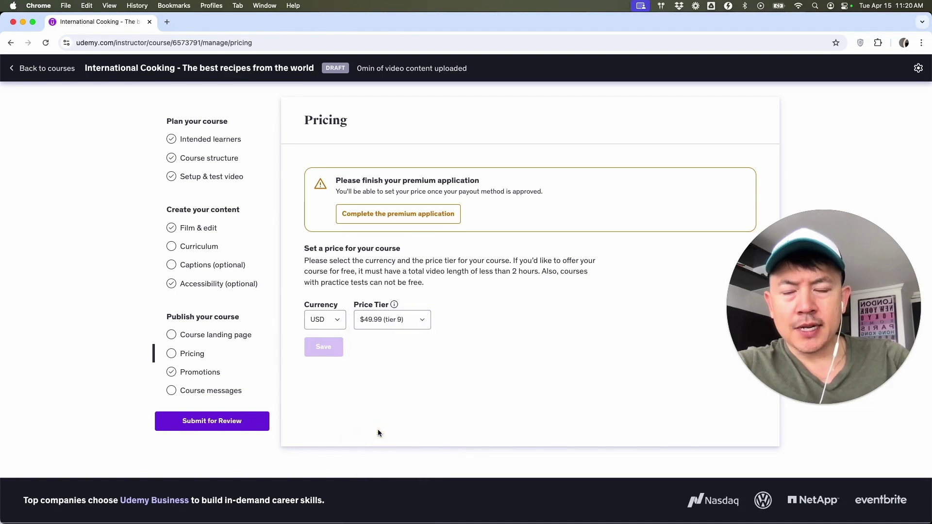
# Review the Promotions page, then go to Course messages.
pyautogui.click(204, 372)
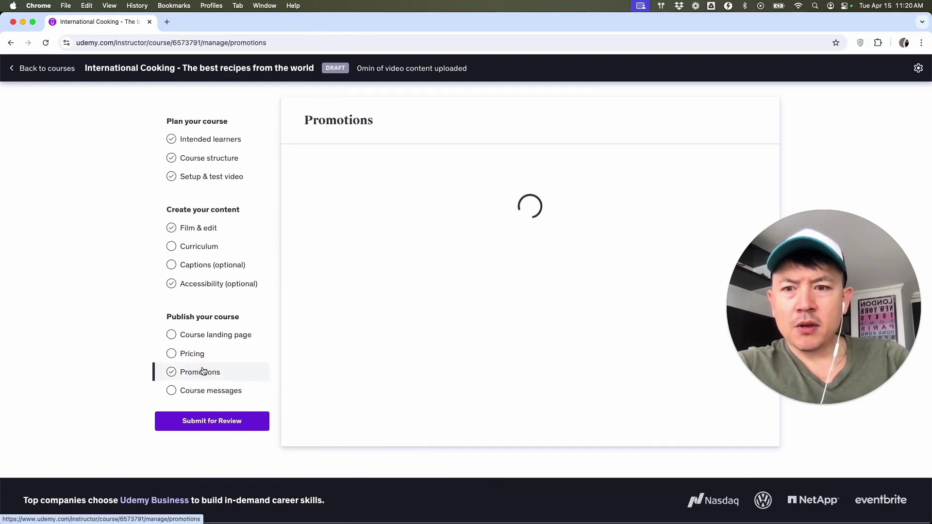
pyautogui.scroll(-4, 496, 311)
pyautogui.scroll(1, 496, 310)
pyautogui.scroll(2, 496, 310)
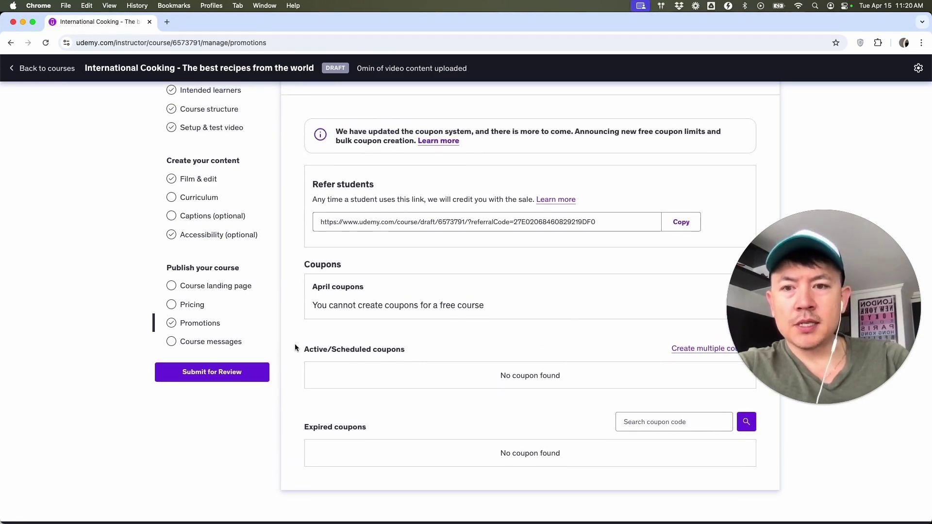
pyautogui.click(199, 341)
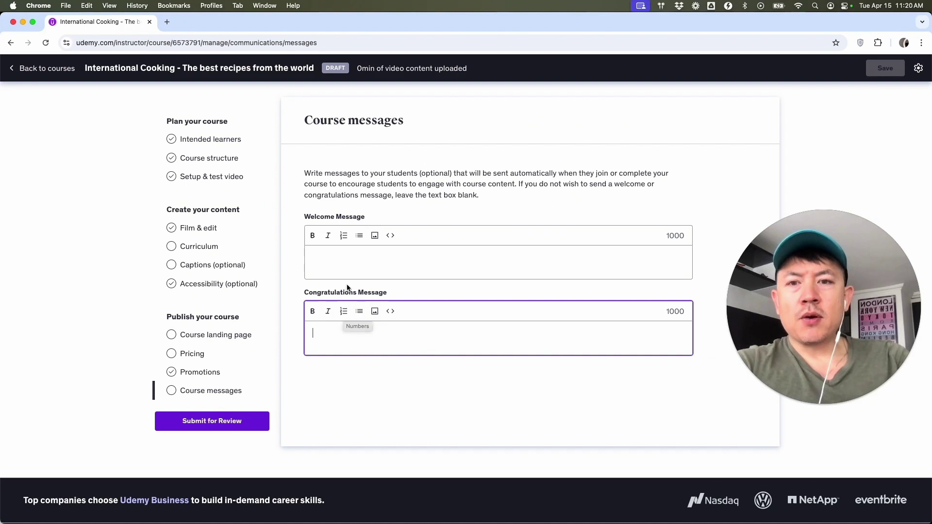
pyautogui.click(349, 250)
pyautogui.click(368, 335)
pyautogui.click(378, 251)
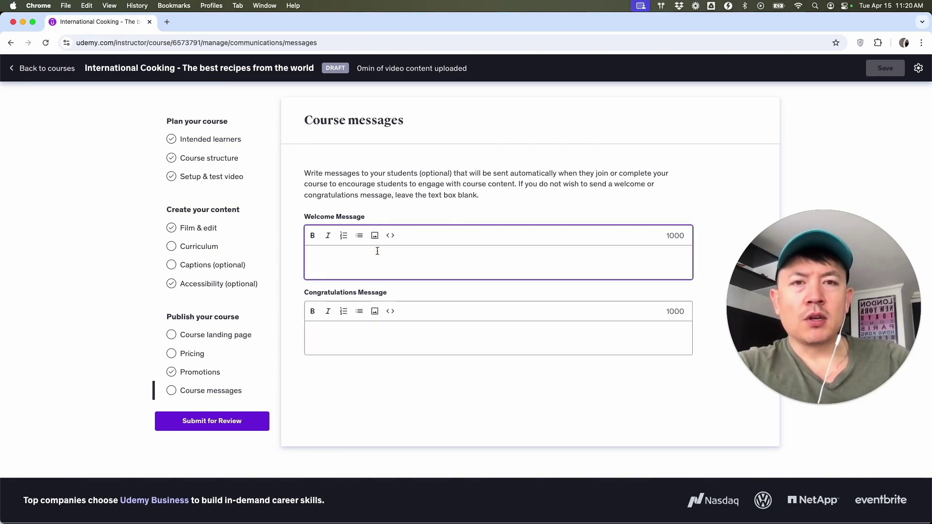